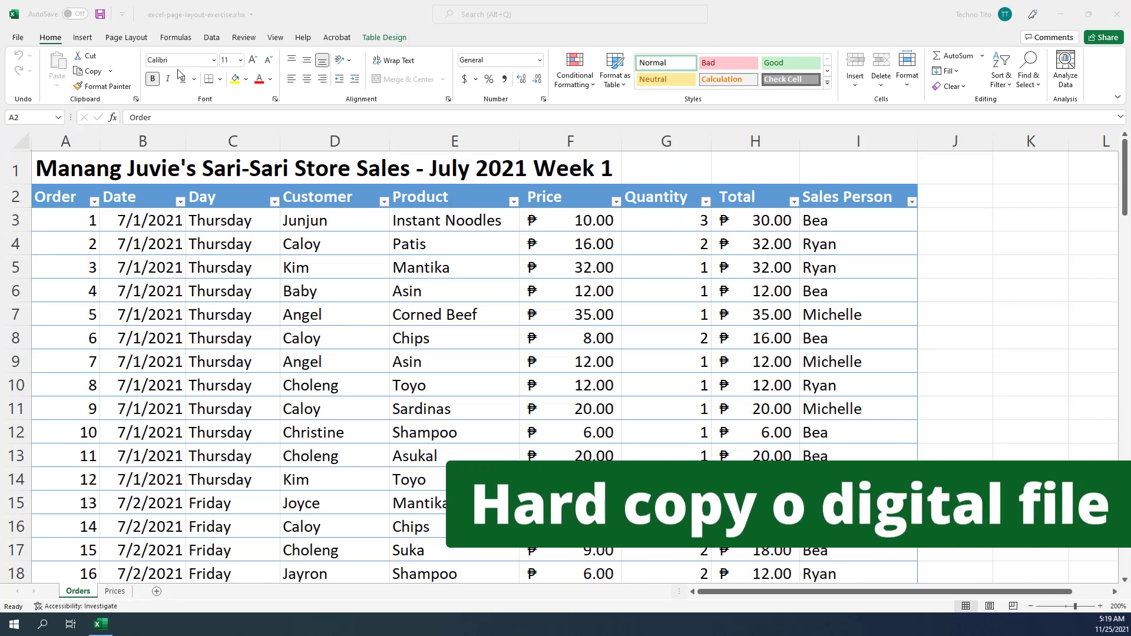
# Apply the Gallery theme from Page Layout > Themes to the store sales workbook.
pyautogui.click(316, 18)
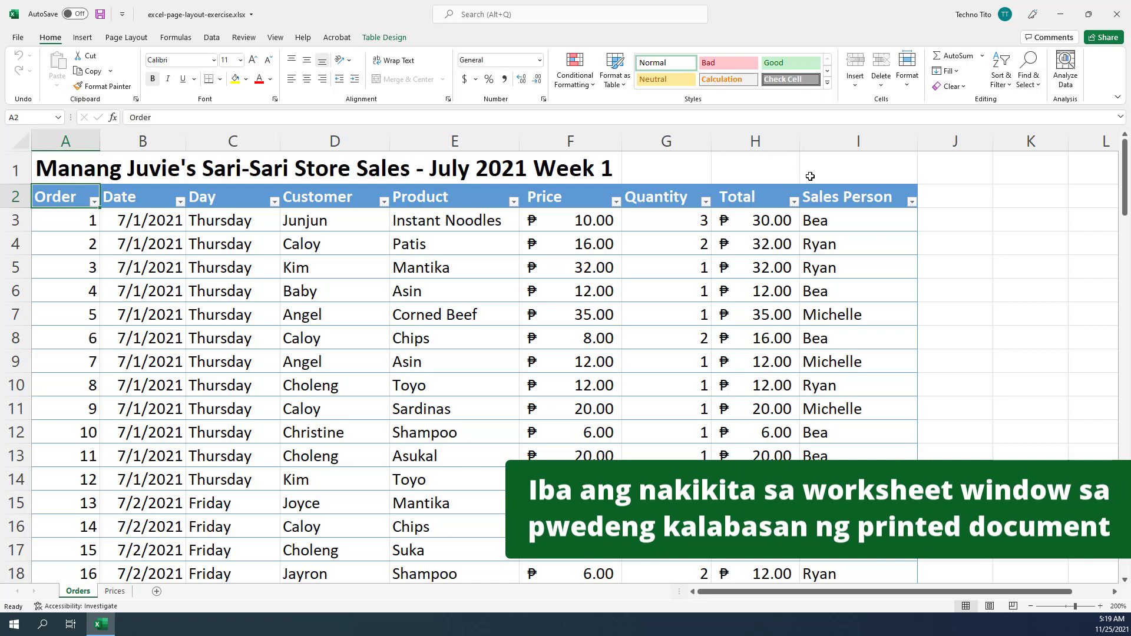
pyautogui.click(126, 38)
pyautogui.click(27, 65)
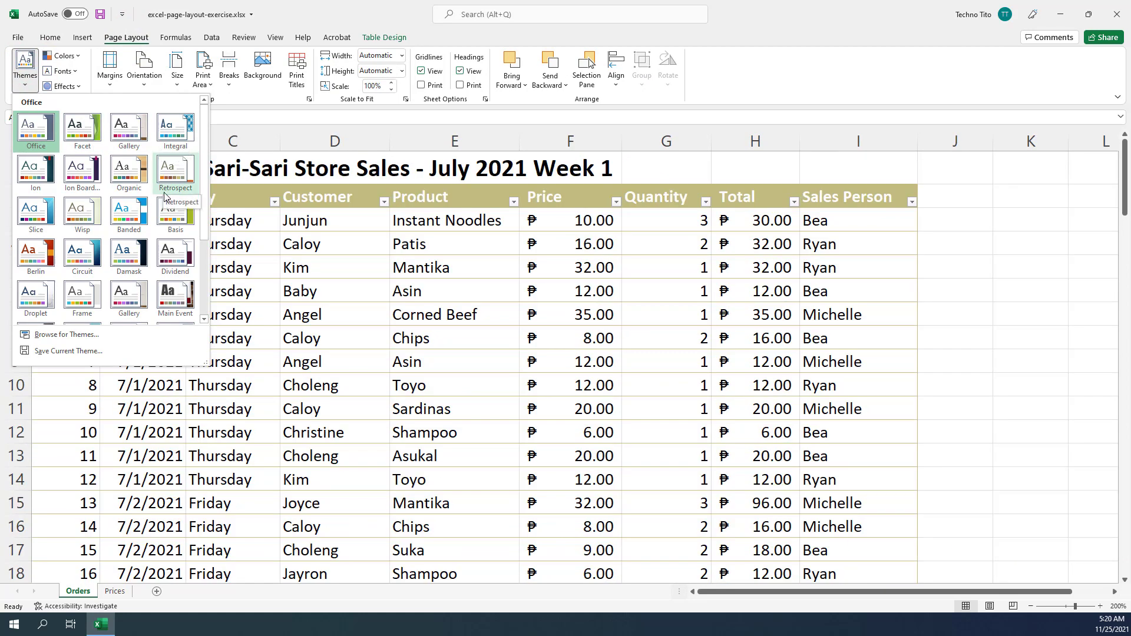
pyautogui.click(142, 139)
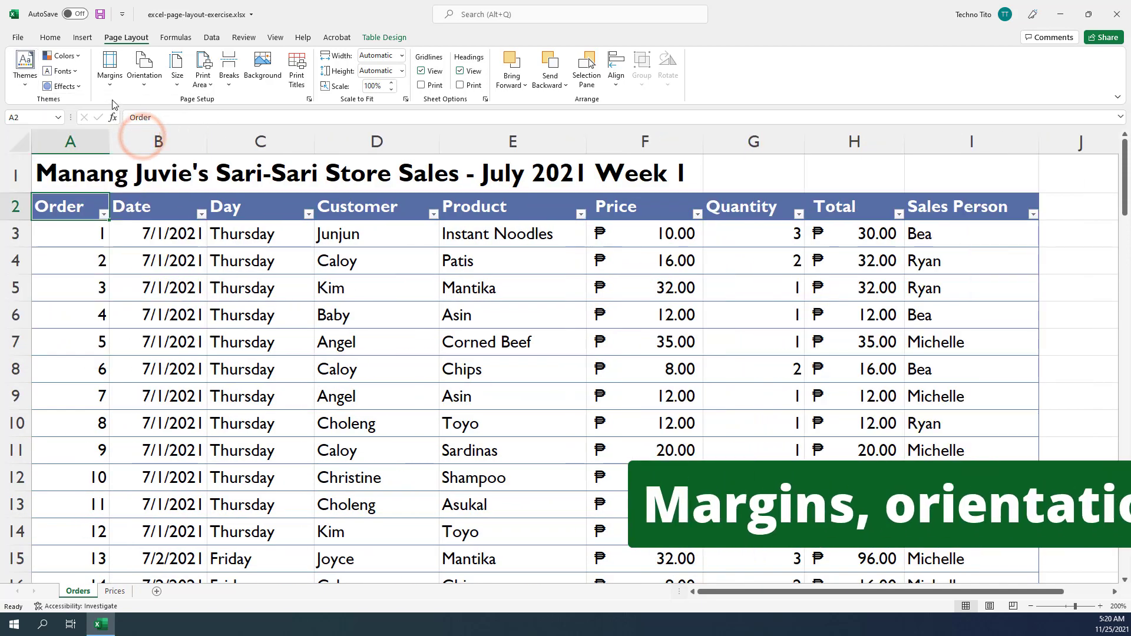
# Choose Letter (8.5" x 11") paper and Normal margins, leaving theme fonts and colours unchanged.
pyautogui.click(66, 71)
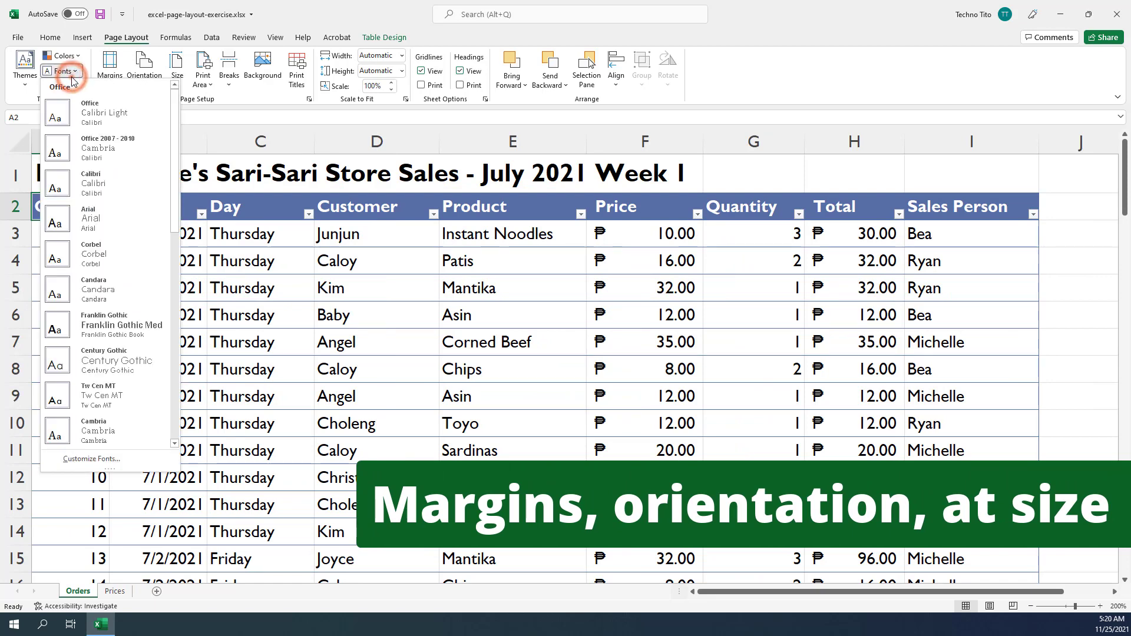
pyautogui.click(66, 71)
pyautogui.click(72, 60)
pyautogui.click(72, 60)
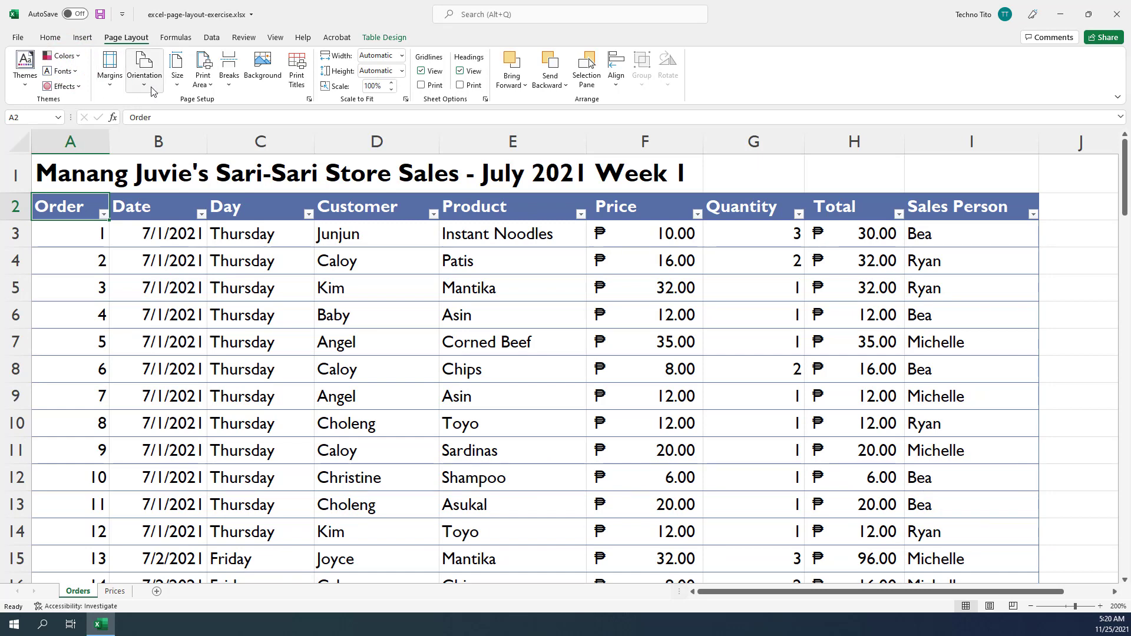
pyautogui.click(179, 87)
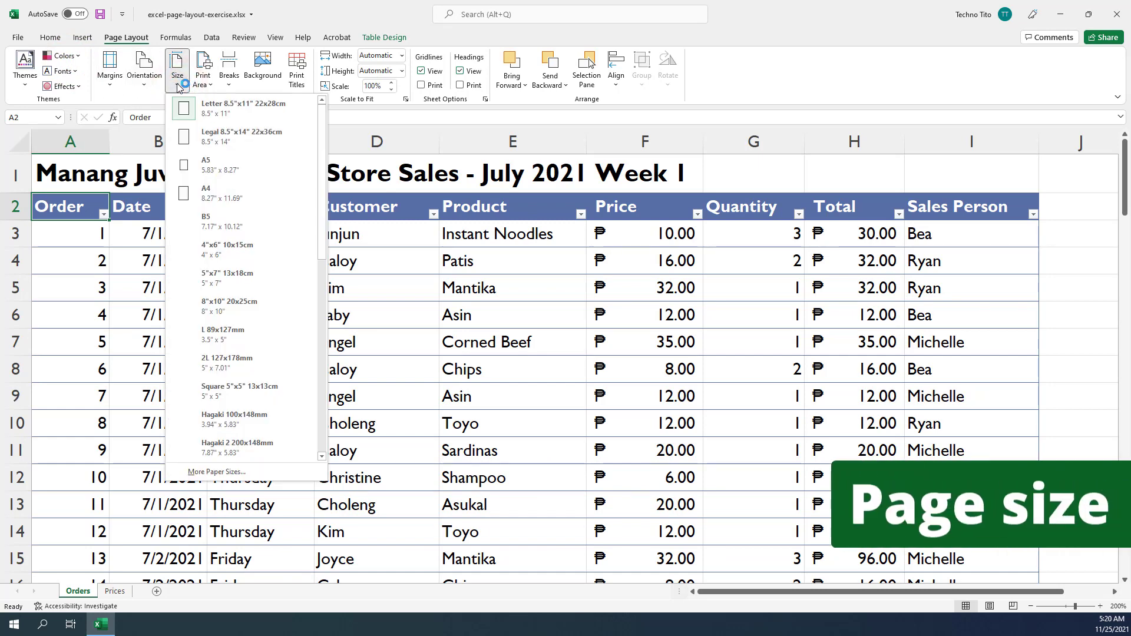
pyautogui.click(261, 116)
pyautogui.click(113, 84)
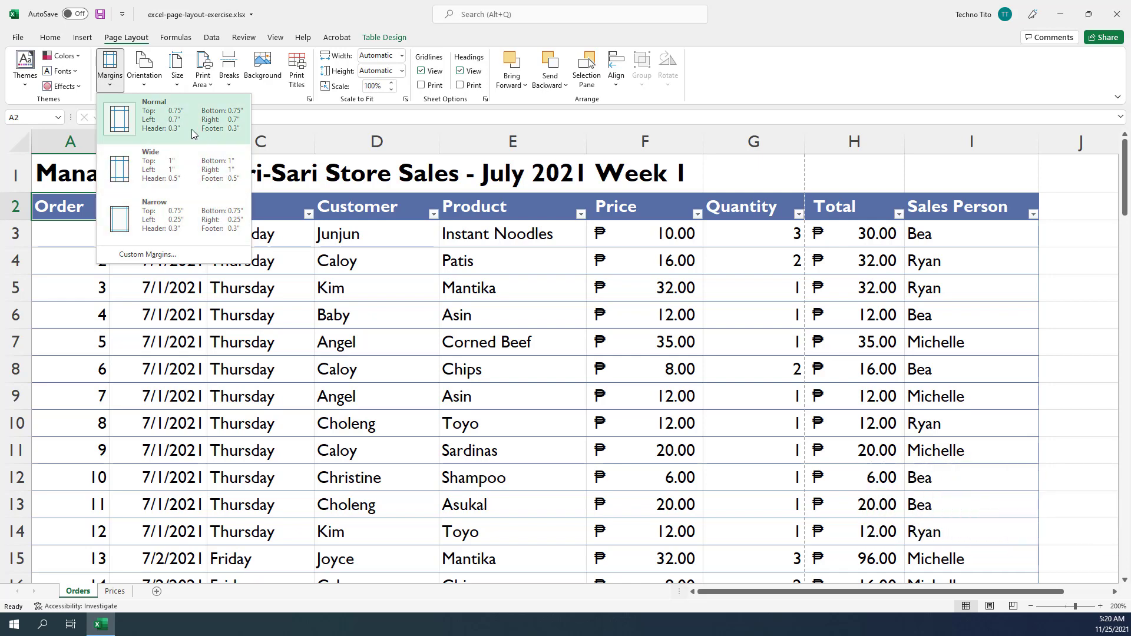
pyautogui.click(236, 132)
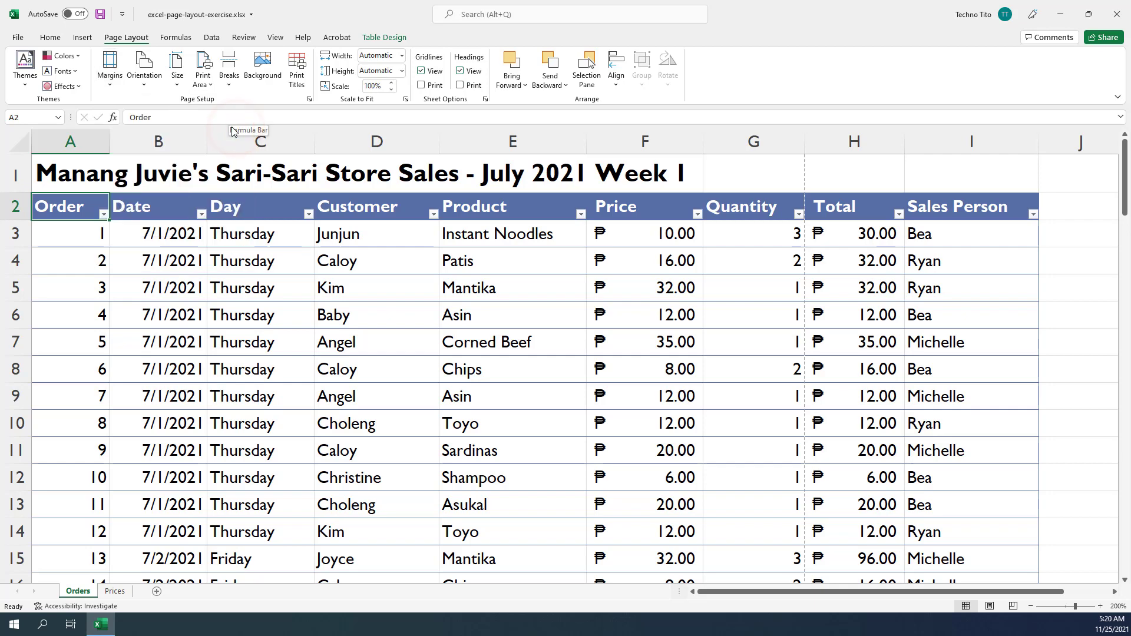
pyautogui.click(143, 70)
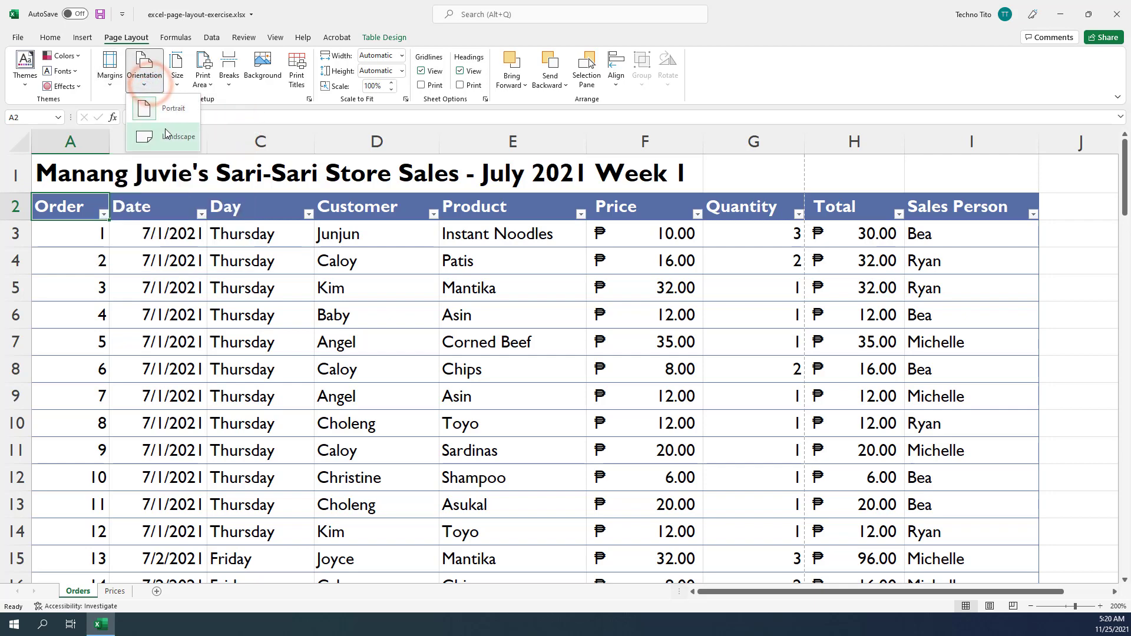
pyautogui.click(165, 134)
pyautogui.click(143, 71)
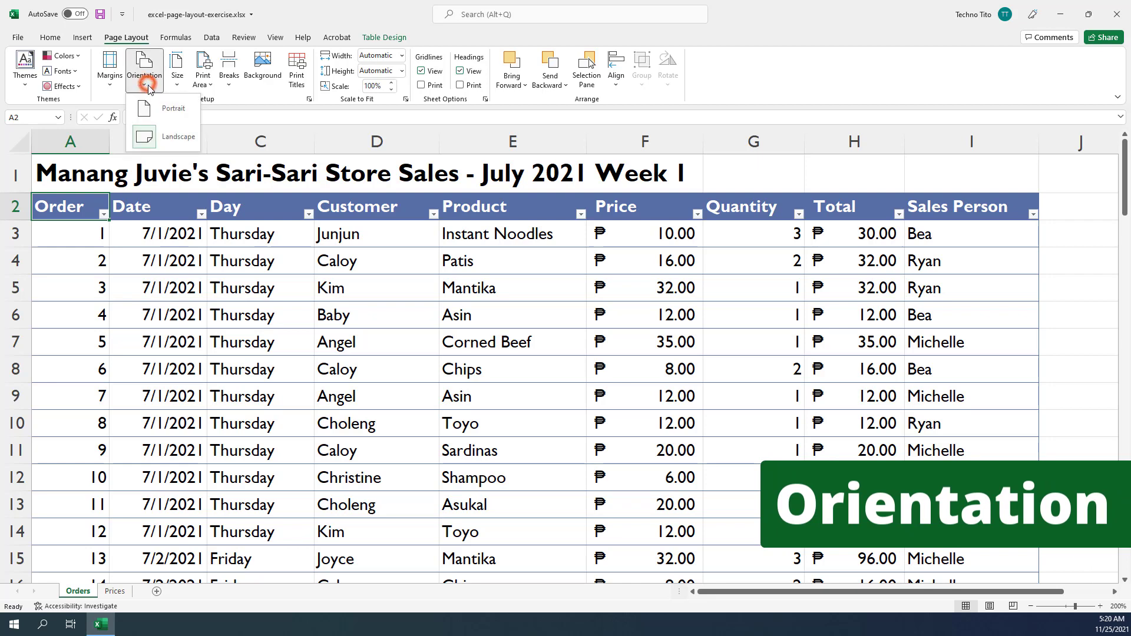
pyautogui.click(160, 110)
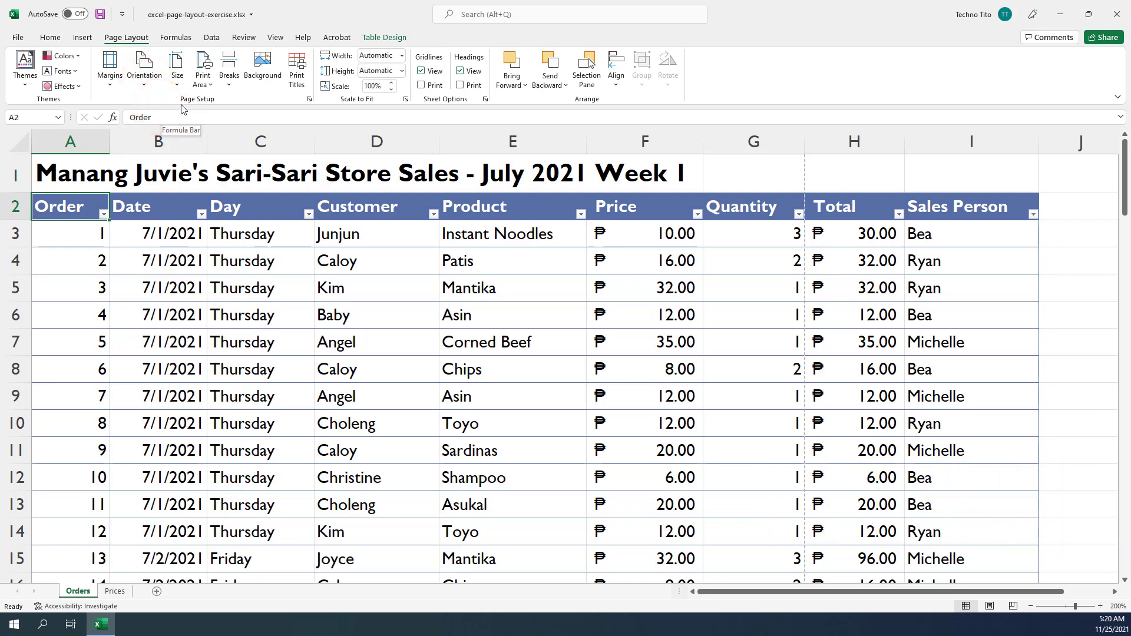
pyautogui.click(151, 92)
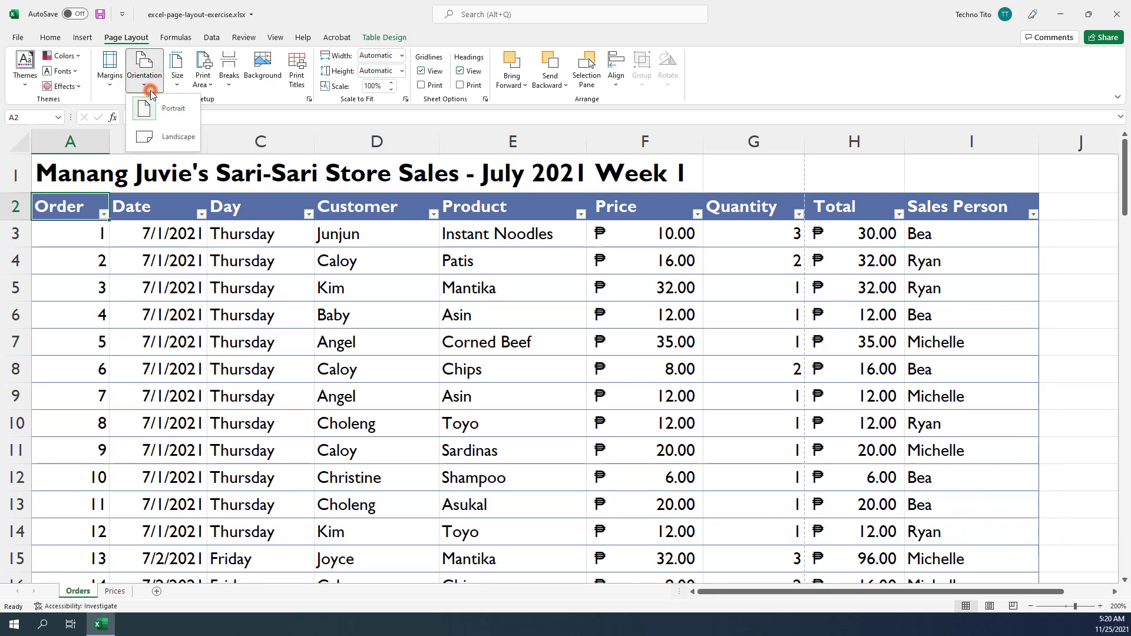
pyautogui.click(150, 92)
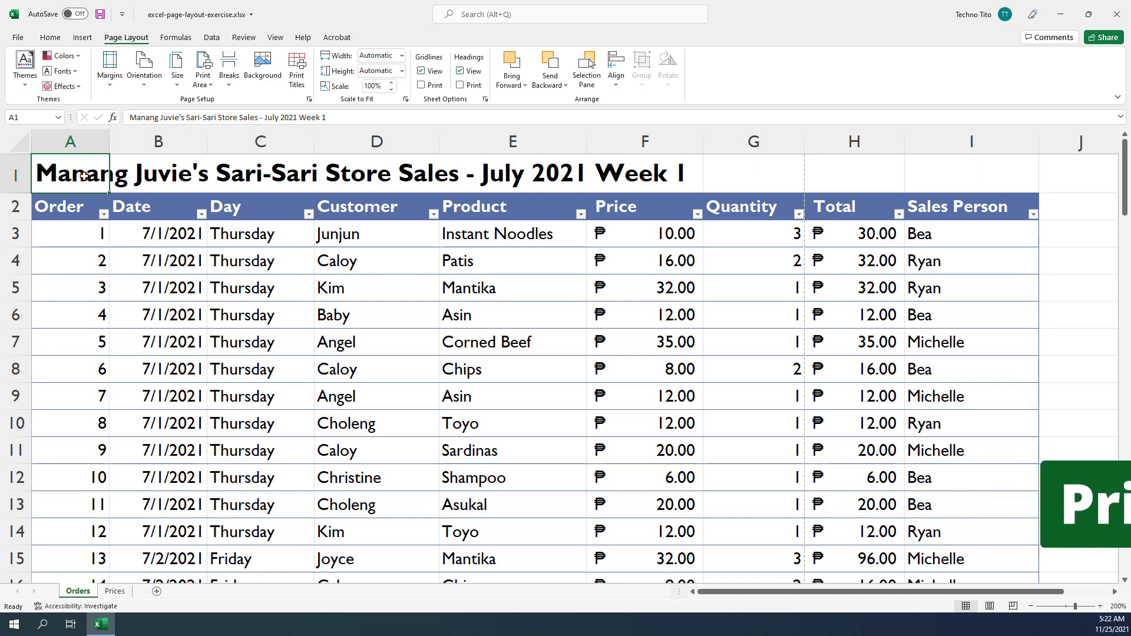
# Select the whole titled sales table from A1 to I102.
pyautogui.click(83, 175)
pyautogui.moveTo(1124, 189); pyautogui.dragTo(1124, 559)
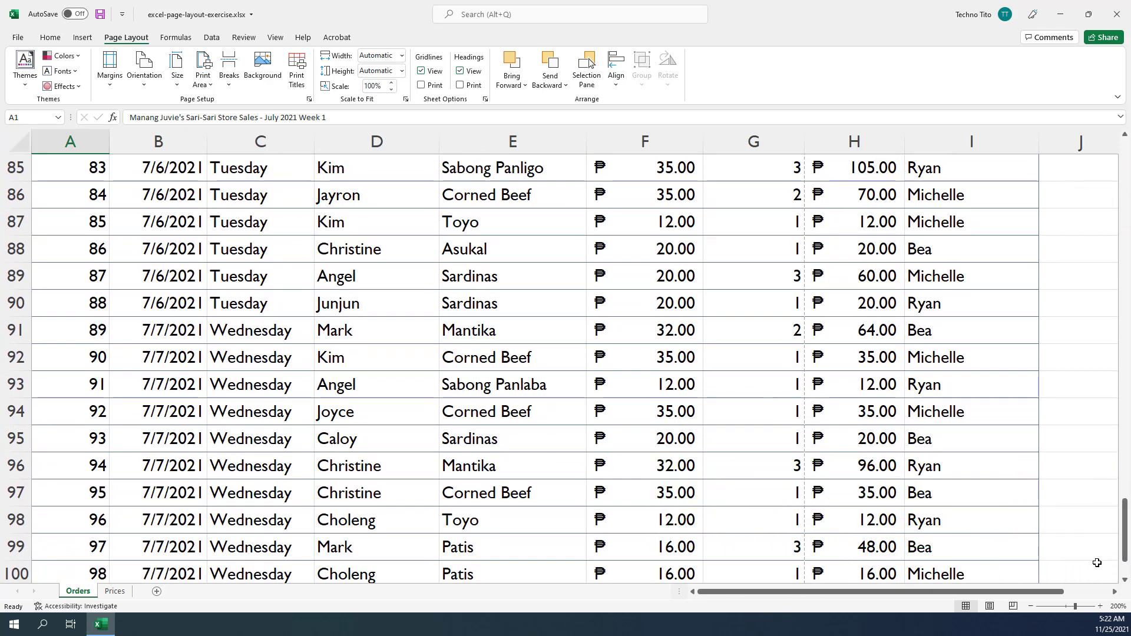
pyautogui.scroll(-1, 1098, 563)
pyautogui.keyDown('shift'); pyautogui.click(1021, 553); pyautogui.keyUp('shift')
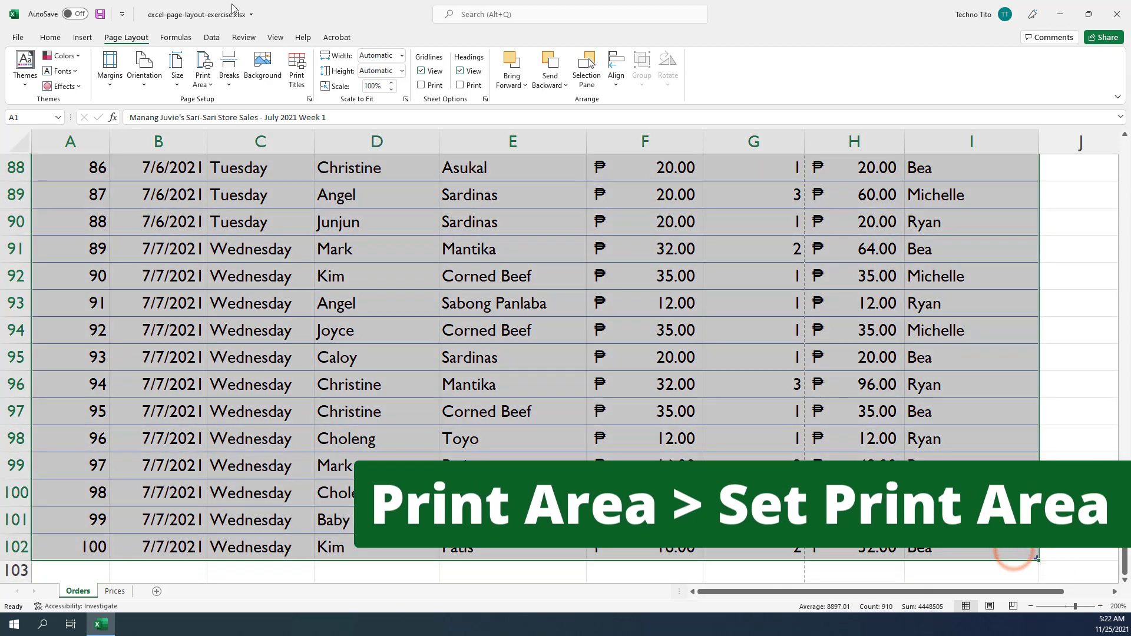
# Set A1:I102 as the print area, clearing and re-setting it once.
pyautogui.click(205, 63)
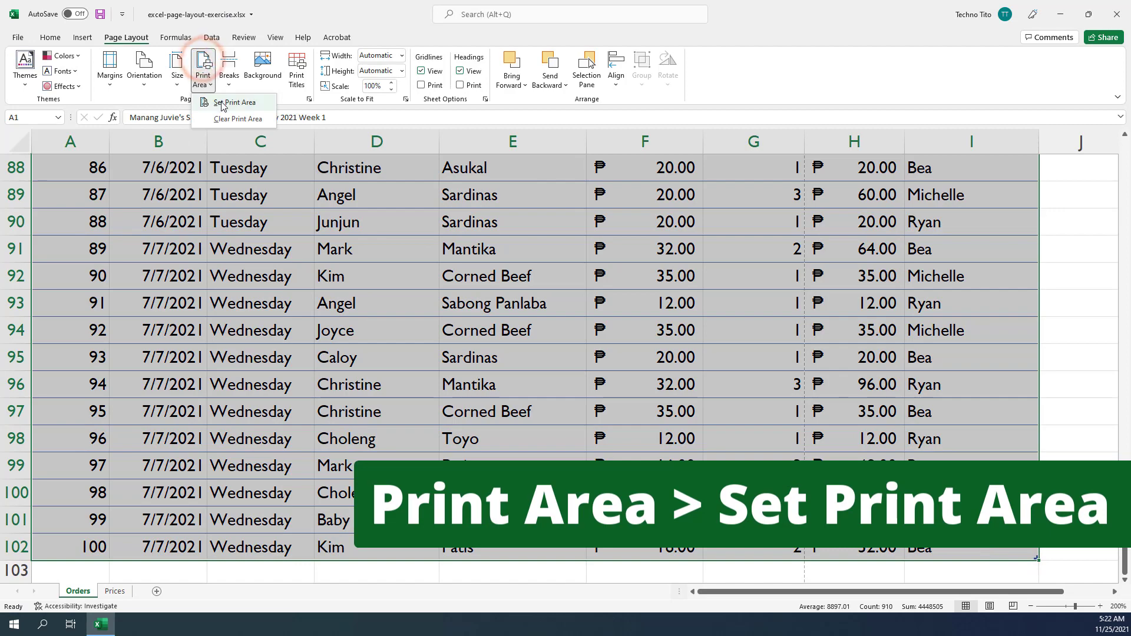
pyautogui.click(219, 101)
pyautogui.click(204, 65)
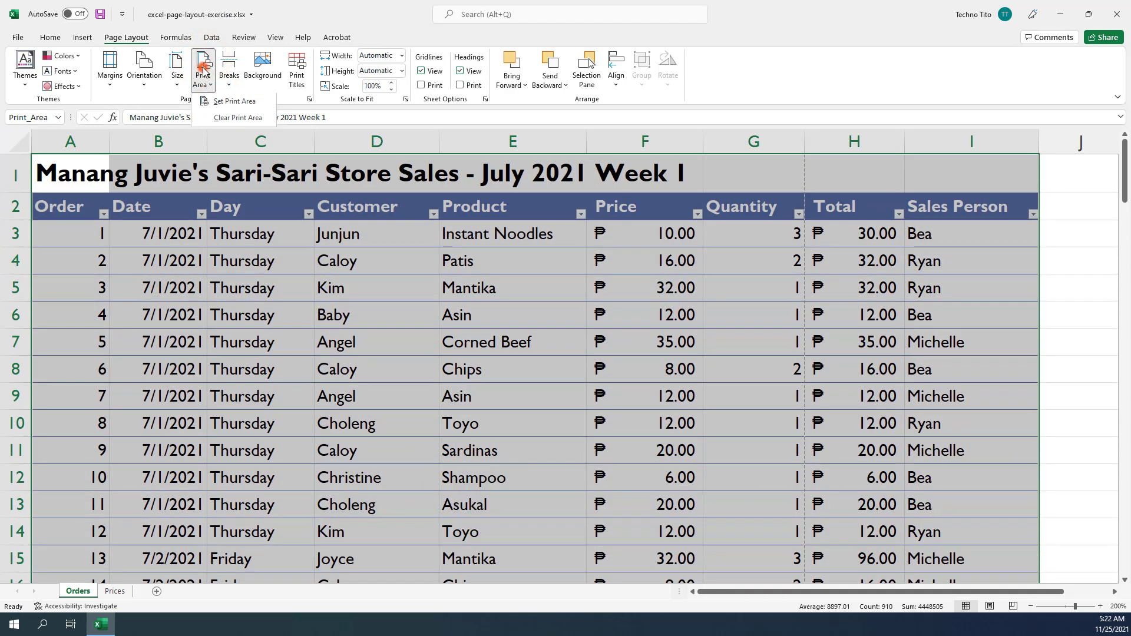
pyautogui.click(223, 118)
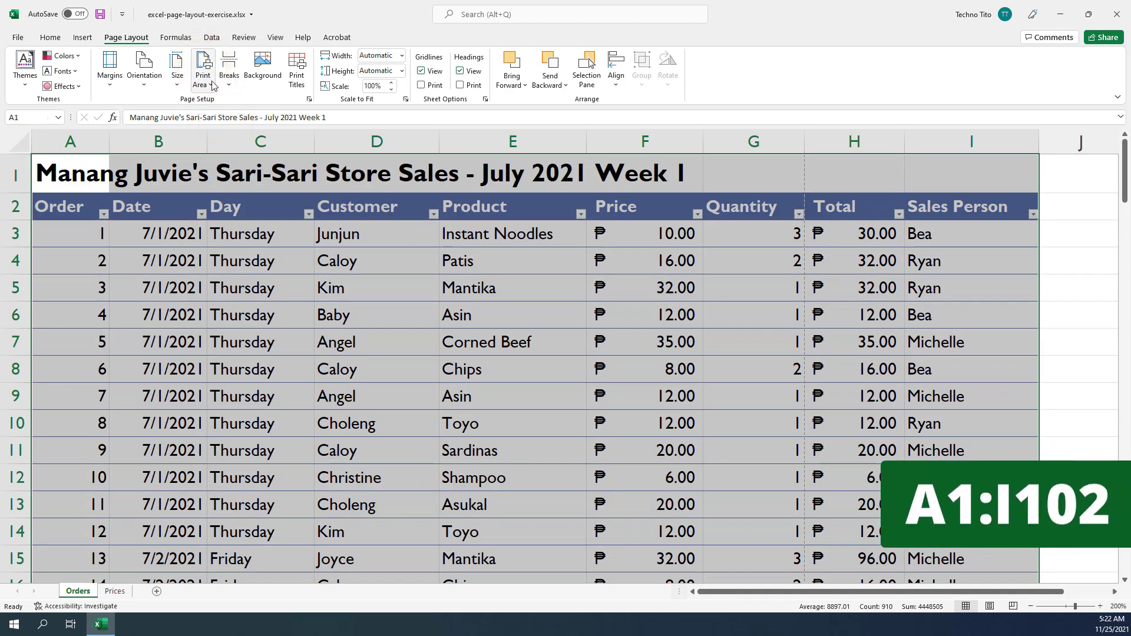
pyautogui.click(203, 68)
pyautogui.click(222, 103)
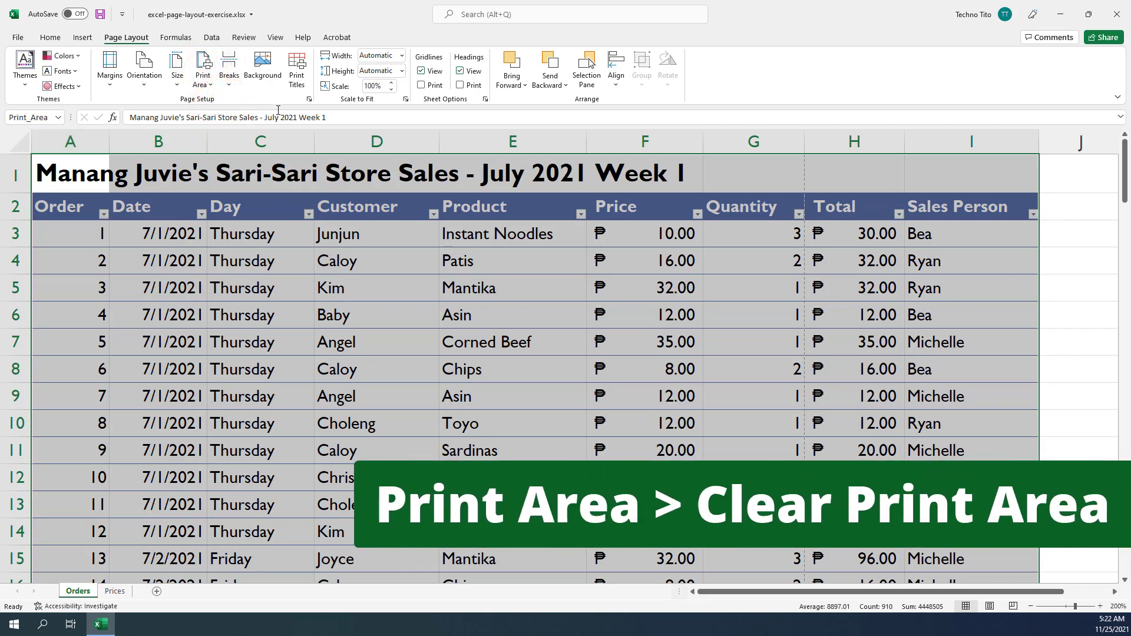
# Enter $2:$2 as the rows to repeat at top, then preview the printout.
pyautogui.click(303, 85)
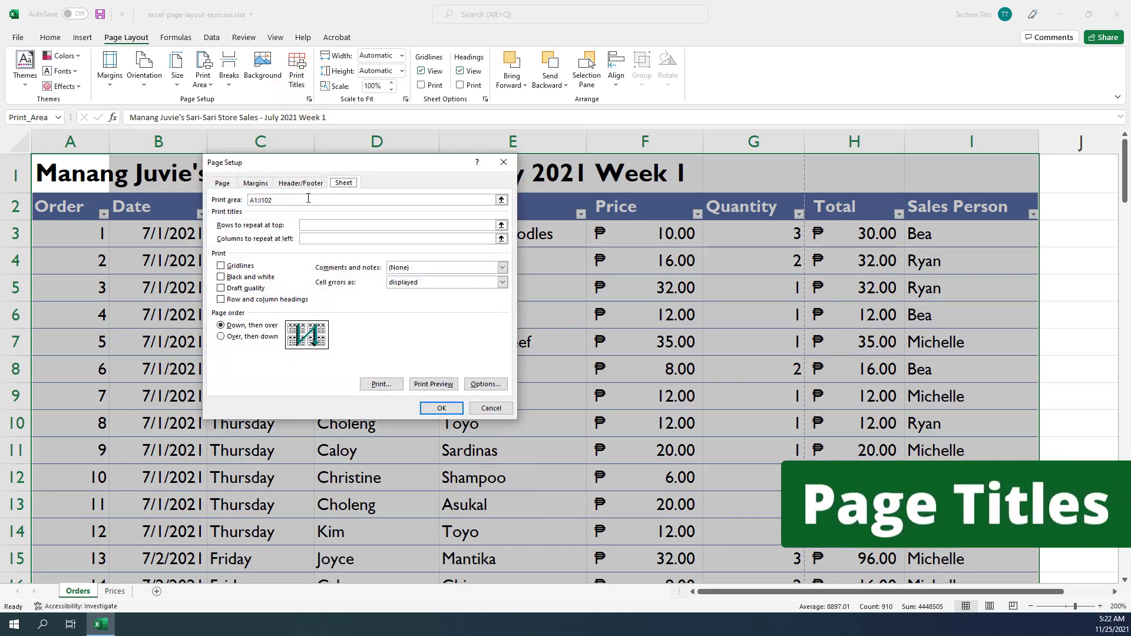
pyautogui.click(306, 202)
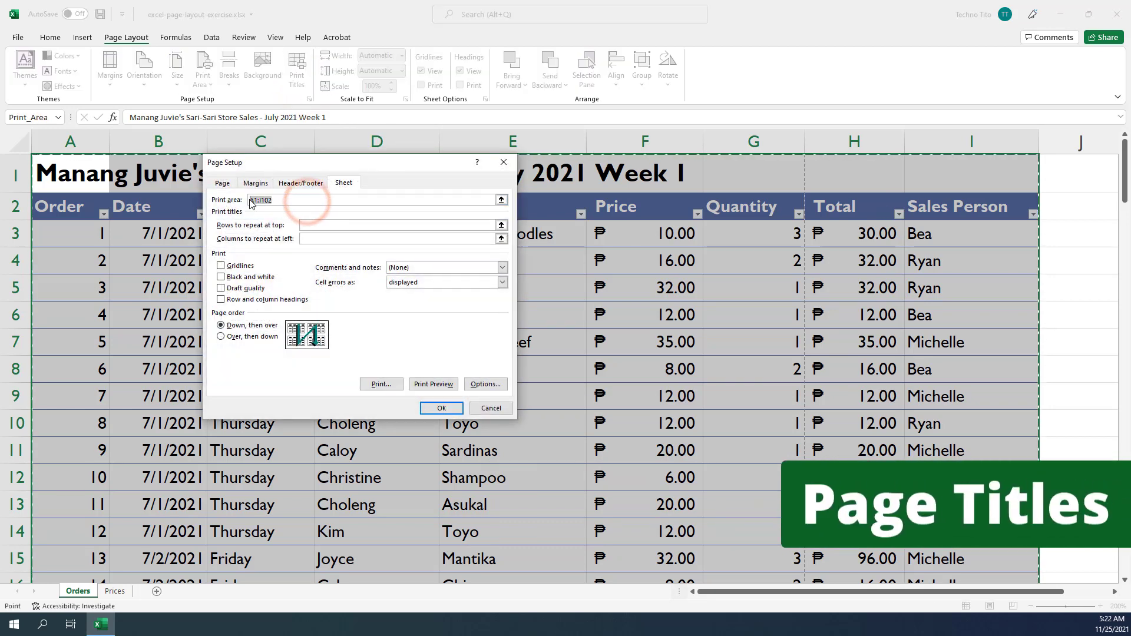
pyautogui.click(298, 202)
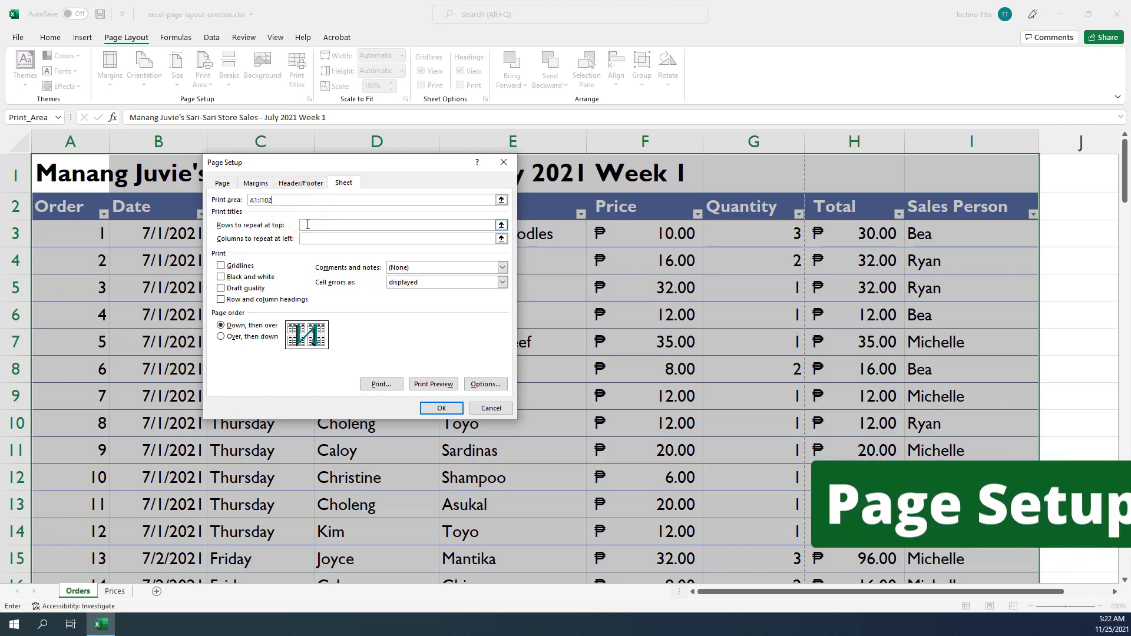
pyautogui.click(308, 226)
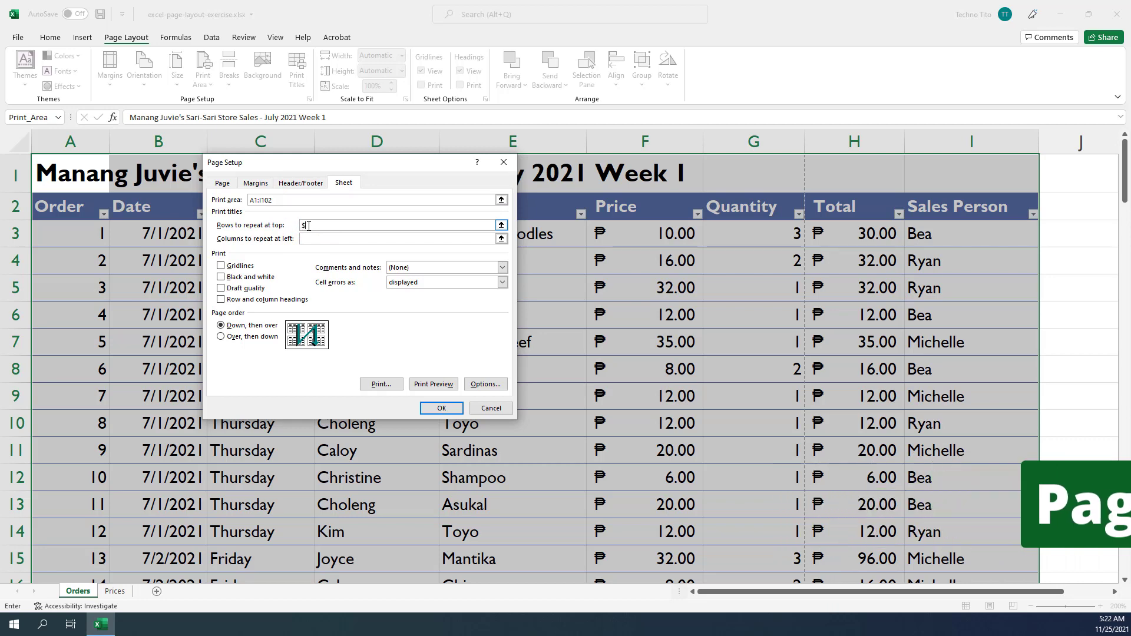
pyautogui.write('$2')
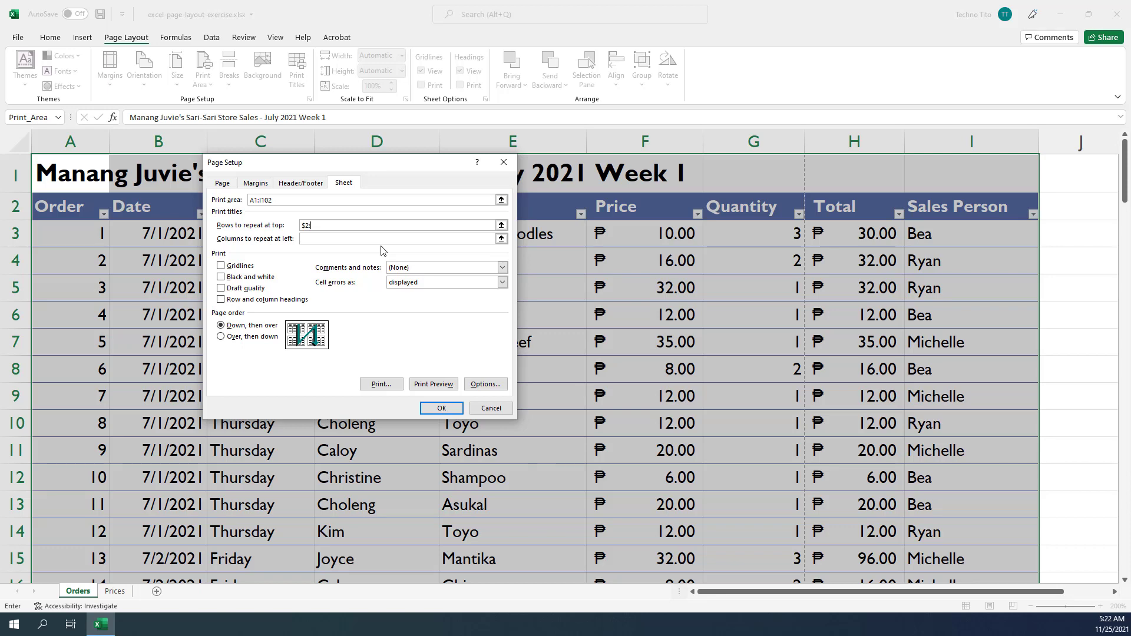
pyautogui.write(':$2')
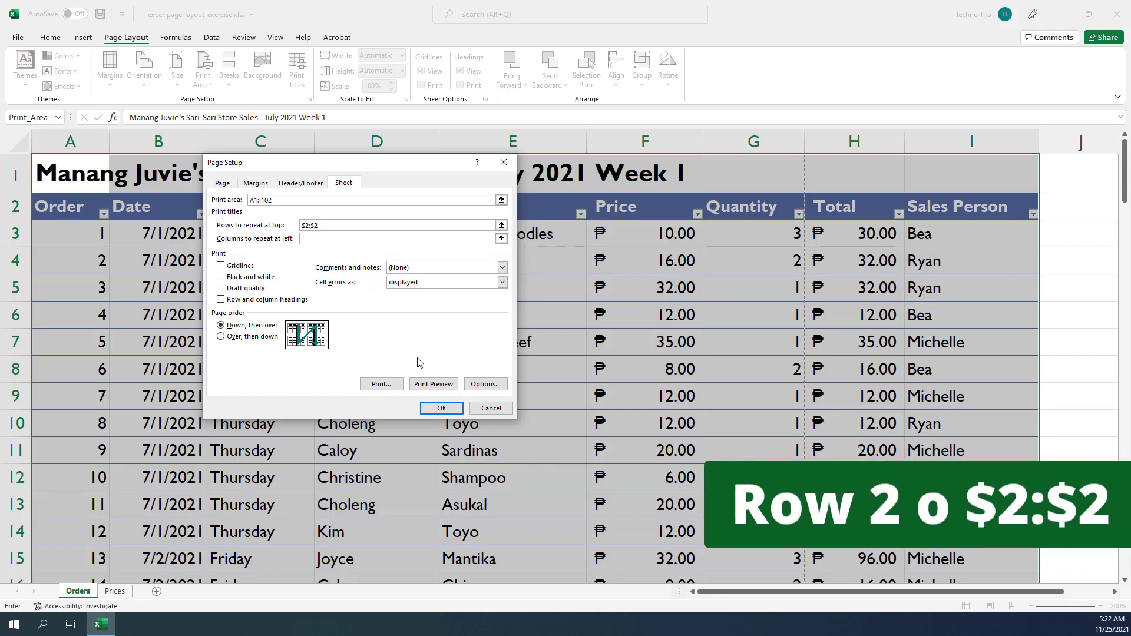
pyautogui.click(435, 385)
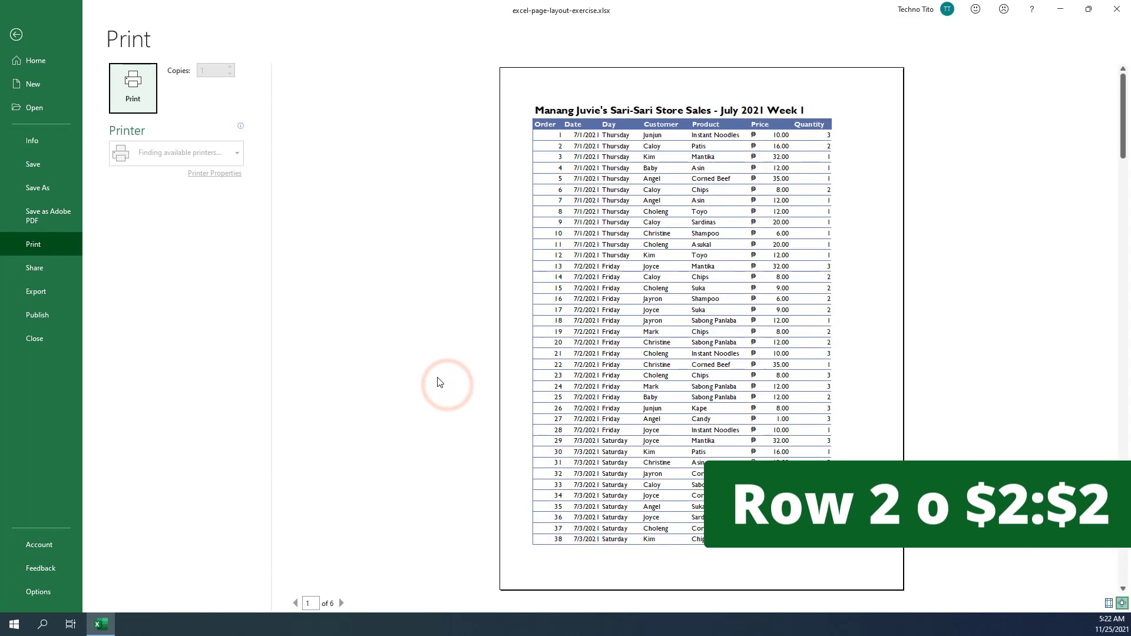
# Scroll through the print preview pages to check row 2 repeats on each.
pyautogui.scroll(-3, 683, 252)
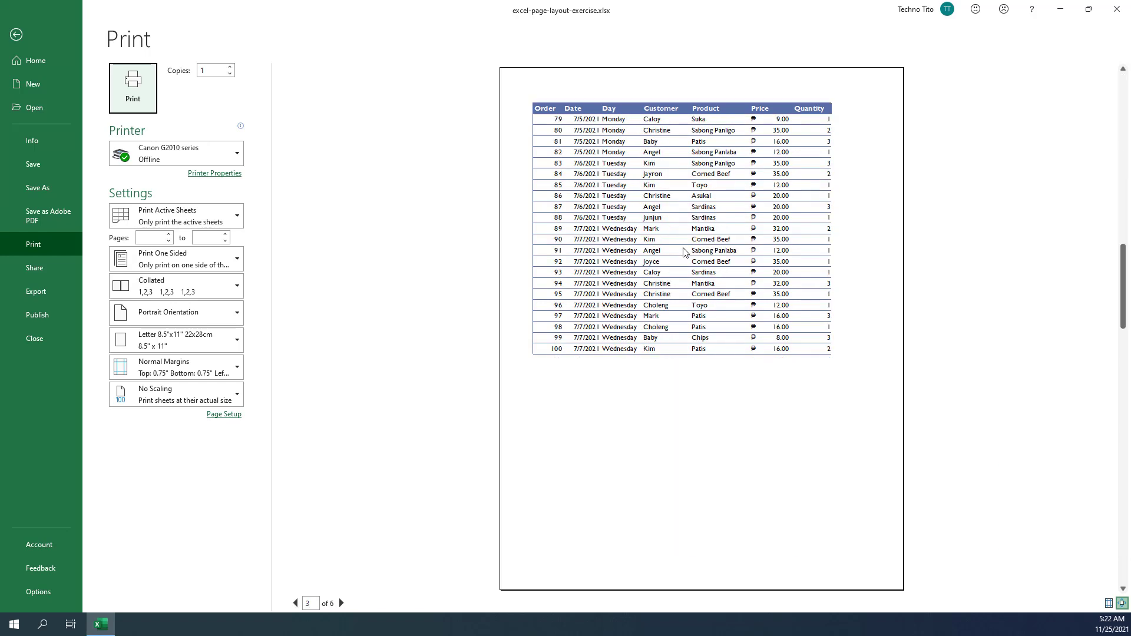
pyautogui.scroll(3, 682, 251)
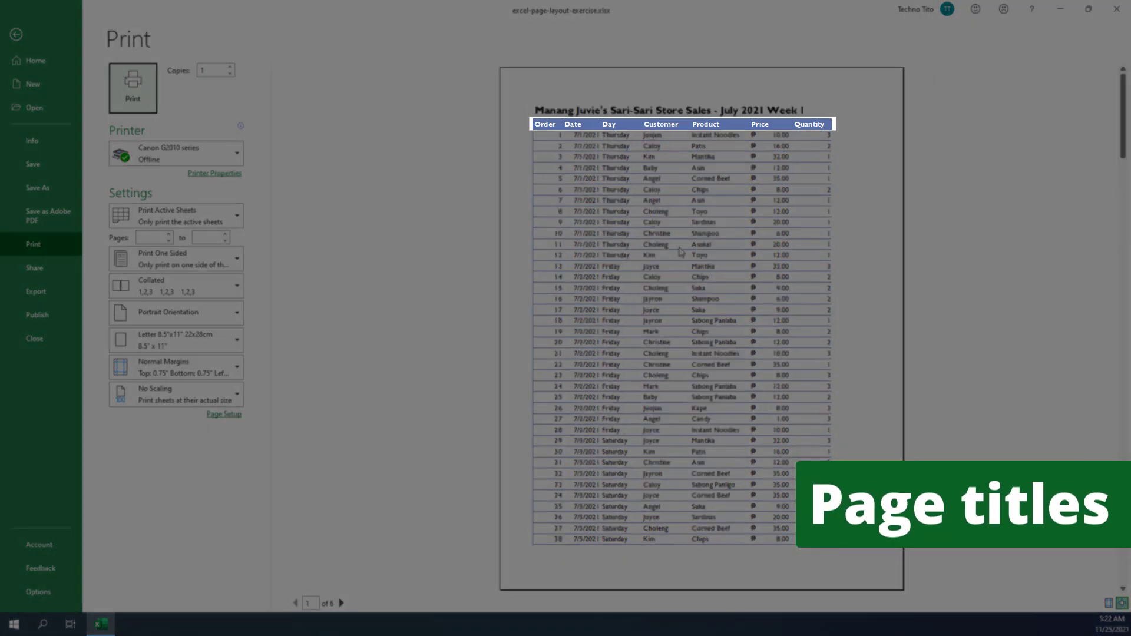
pyautogui.scroll(-3, 788, 260)
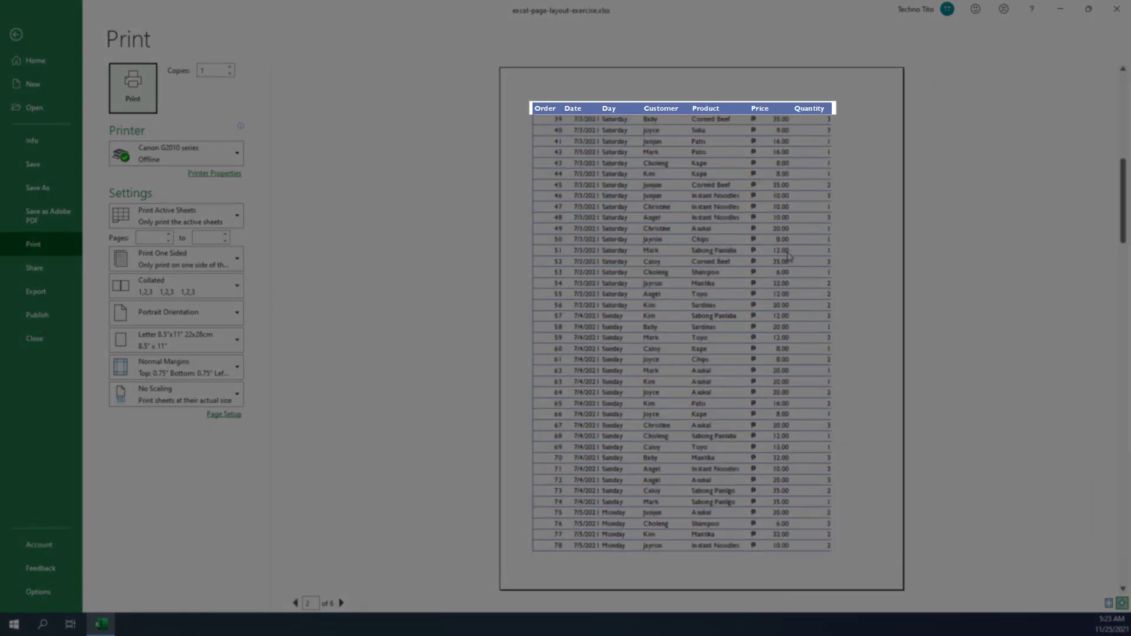
pyautogui.scroll(3, 760, 256)
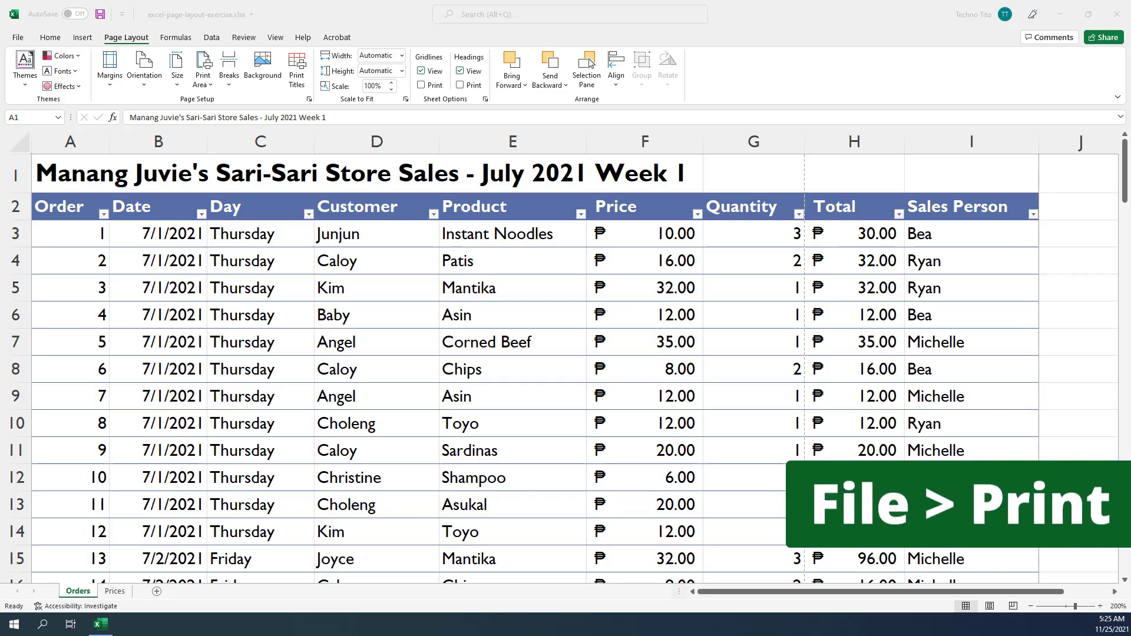
# Open File > Print to preview page 1 of 6 for the Canon G2010 series printer.
pyautogui.click(356, 32)
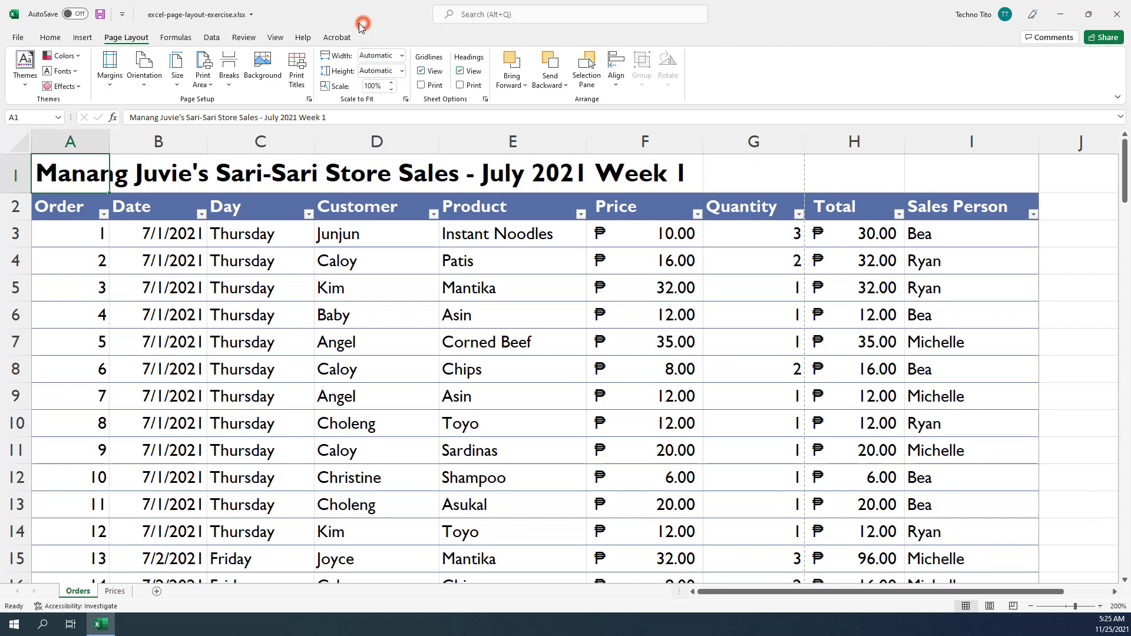
pyautogui.click(18, 38)
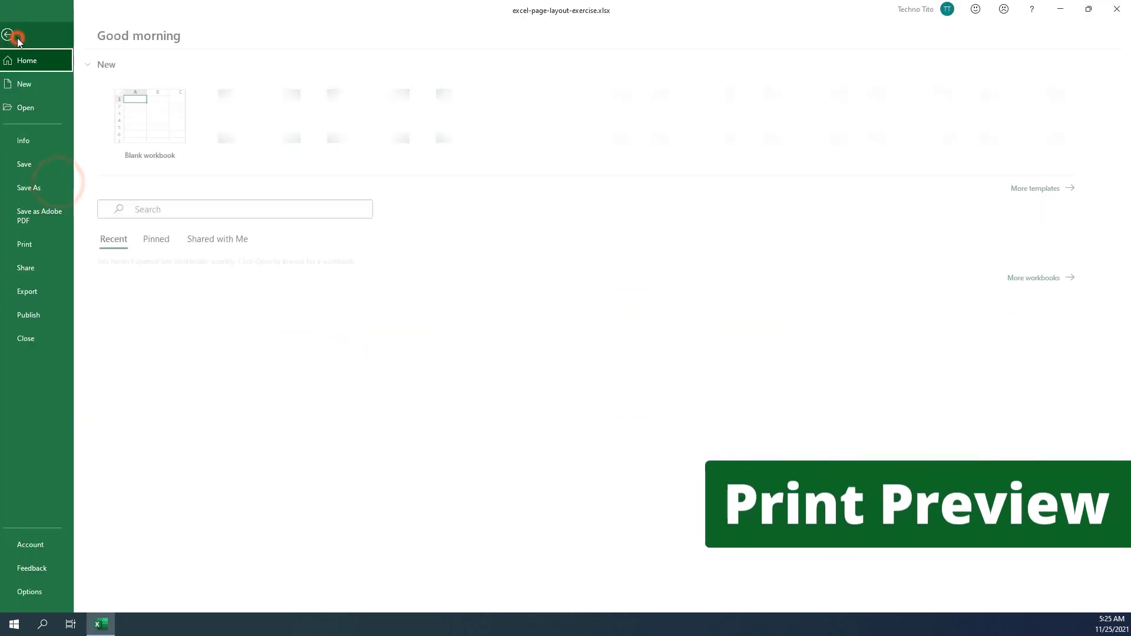
pyautogui.click(49, 241)
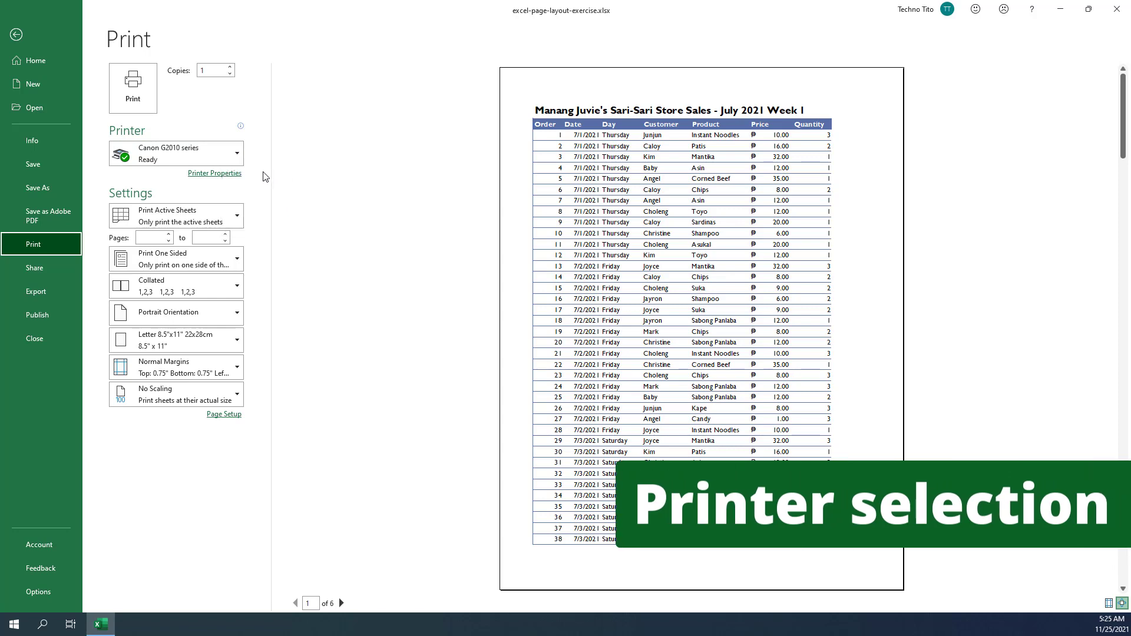
pyautogui.click(236, 175)
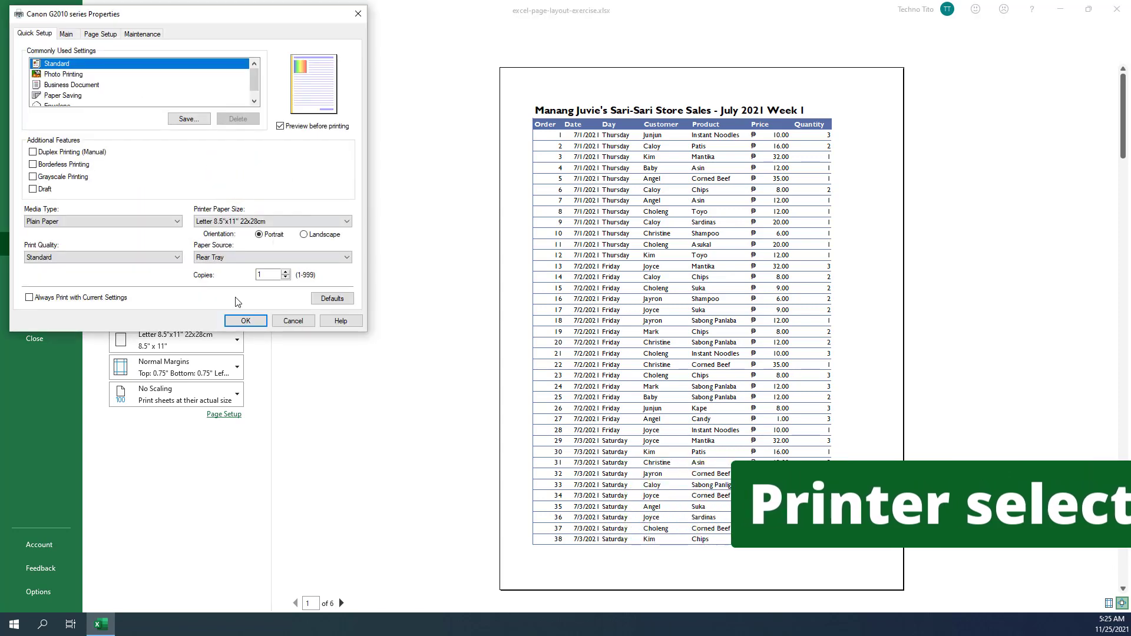
pyautogui.click(294, 321)
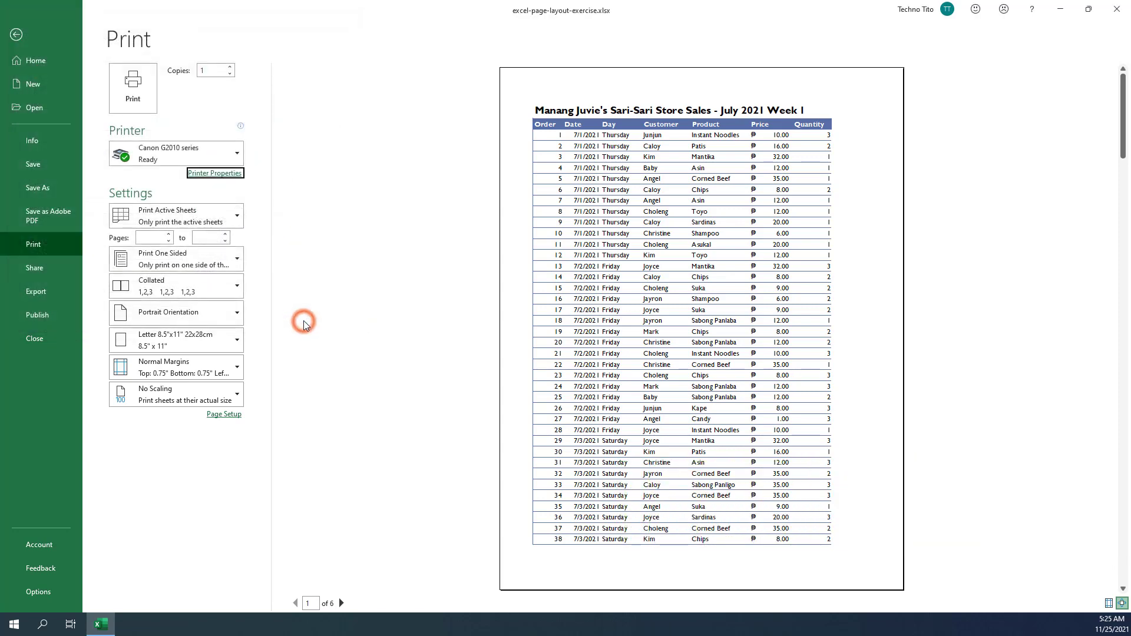
pyautogui.click(236, 218)
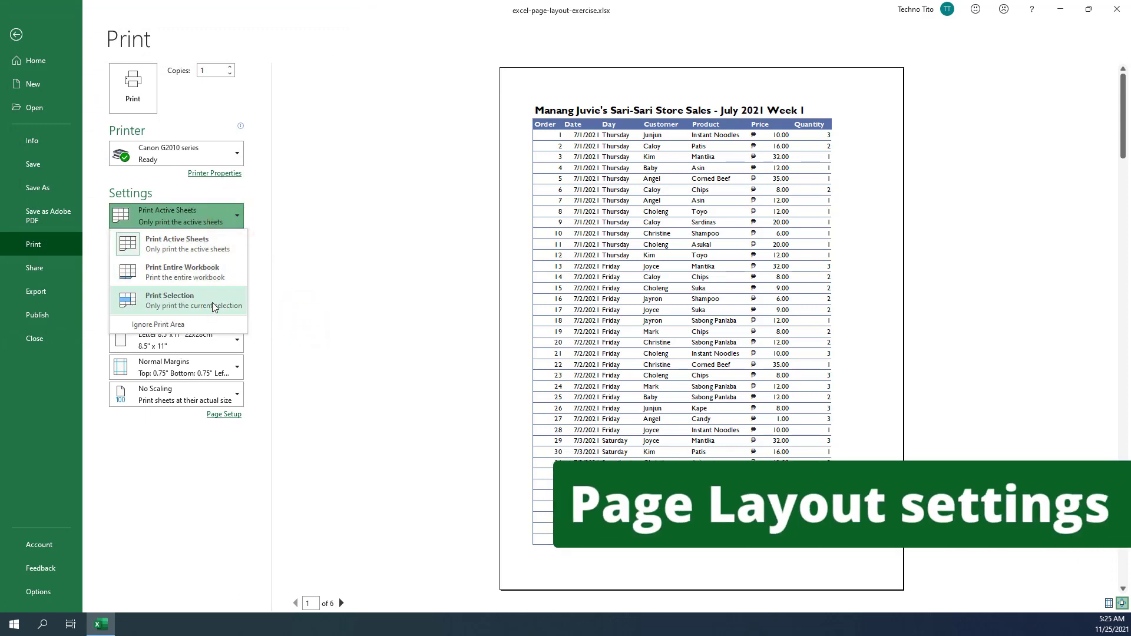
pyautogui.click(235, 217)
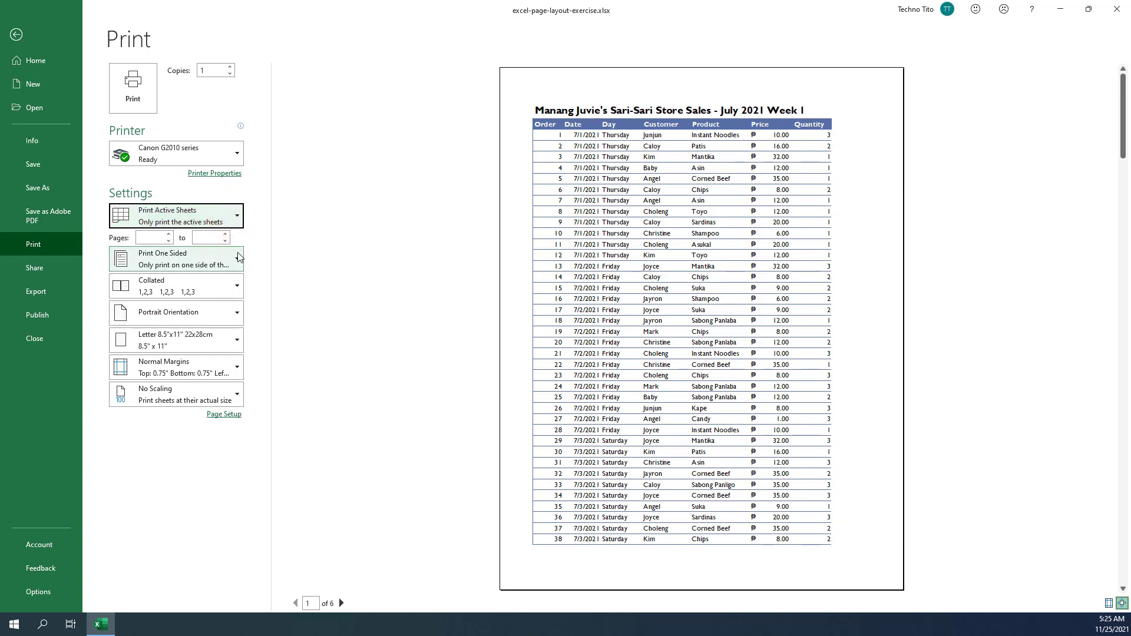
pyautogui.click(235, 284)
pyautogui.click(235, 284)
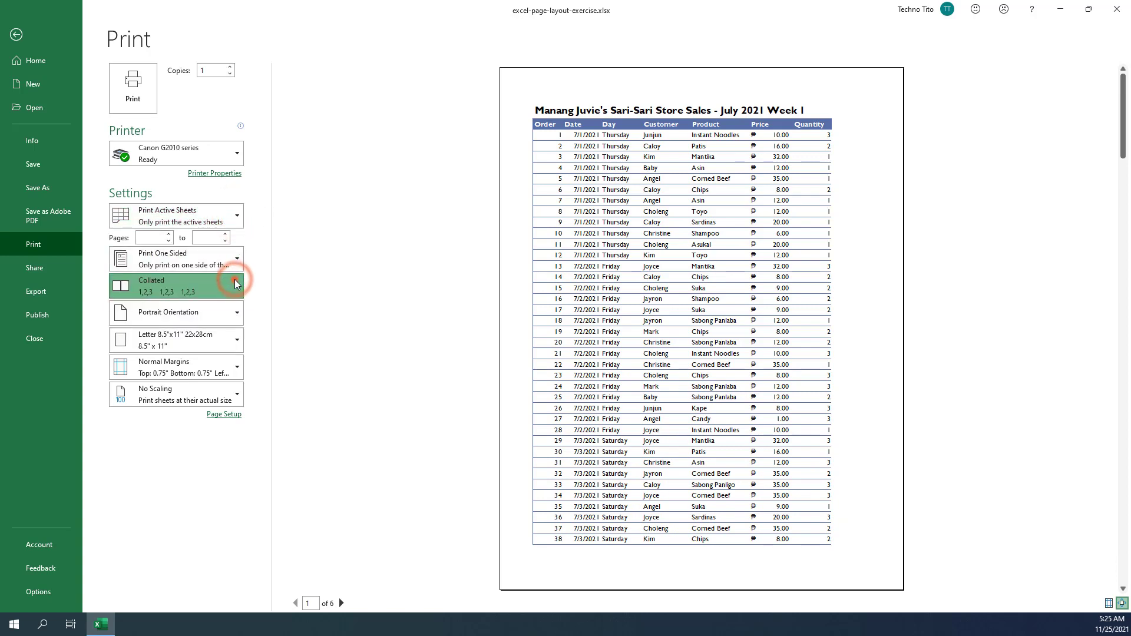
pyautogui.click(236, 311)
pyautogui.click(235, 309)
pyautogui.click(237, 339)
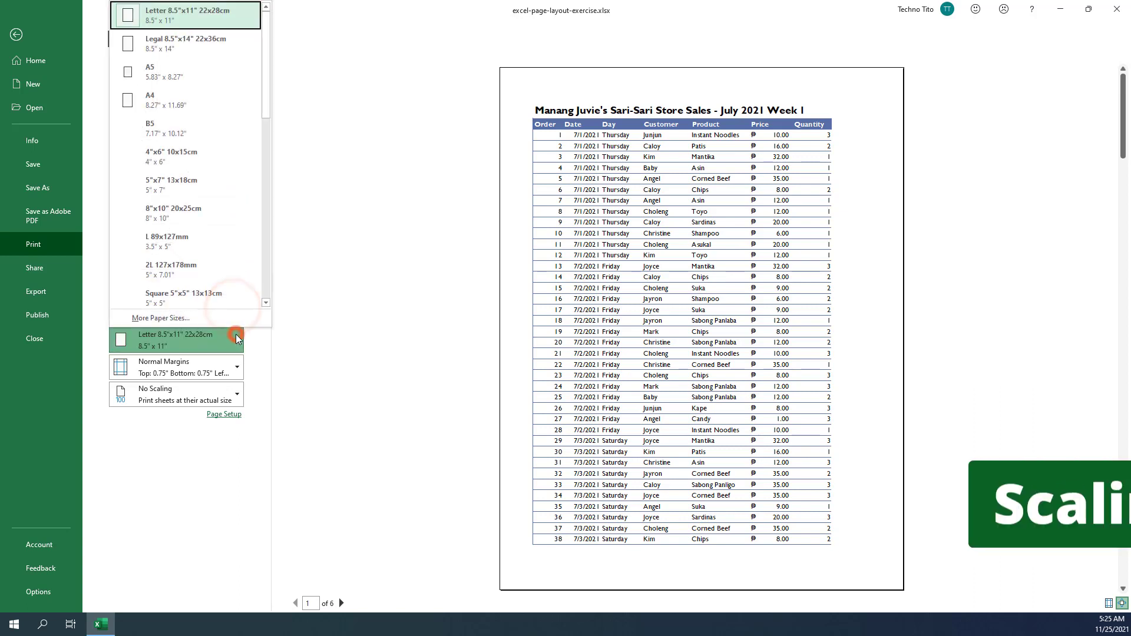
pyautogui.click(235, 339)
pyautogui.click(234, 368)
pyautogui.click(234, 368)
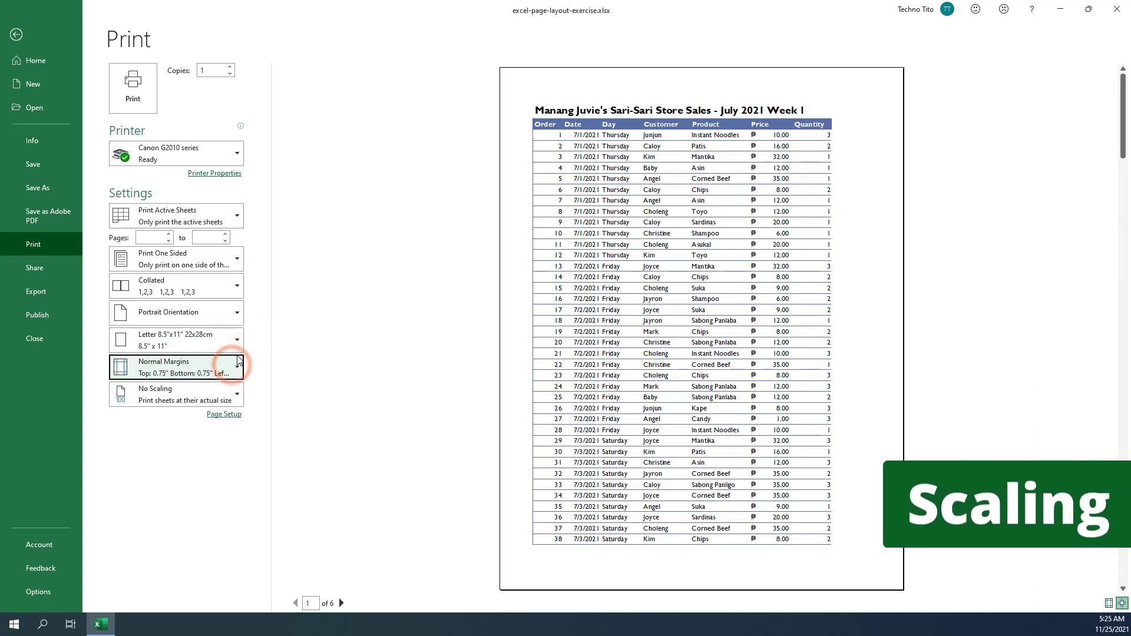
# Choose Fit All Columns on One Page scaling and check the resulting 3-page preview.
pyautogui.click(235, 392)
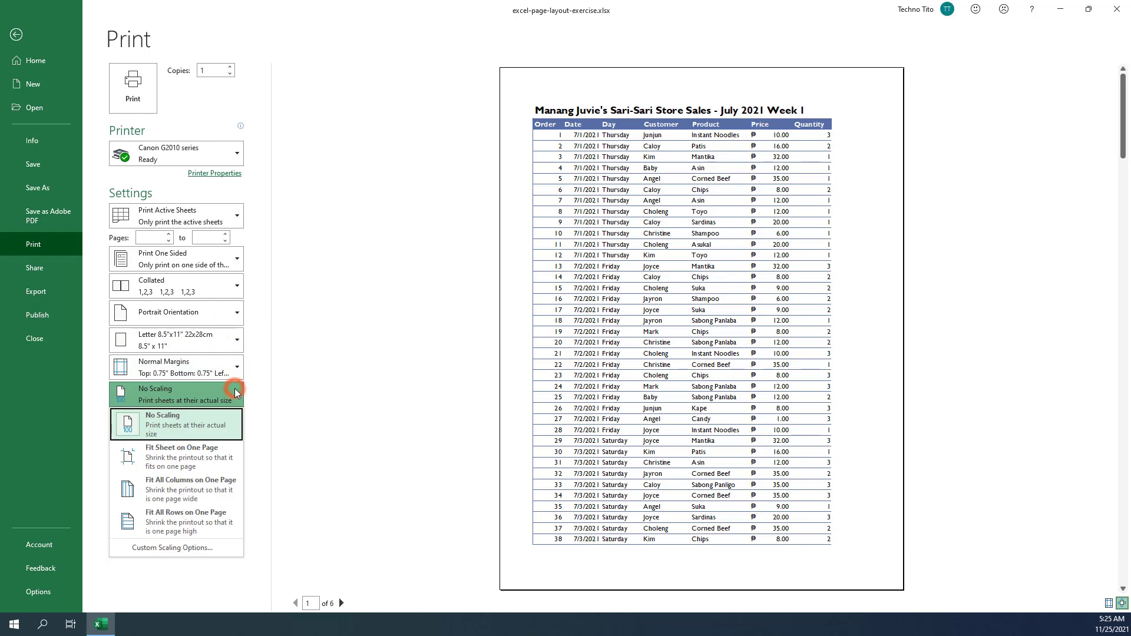
pyautogui.click(224, 488)
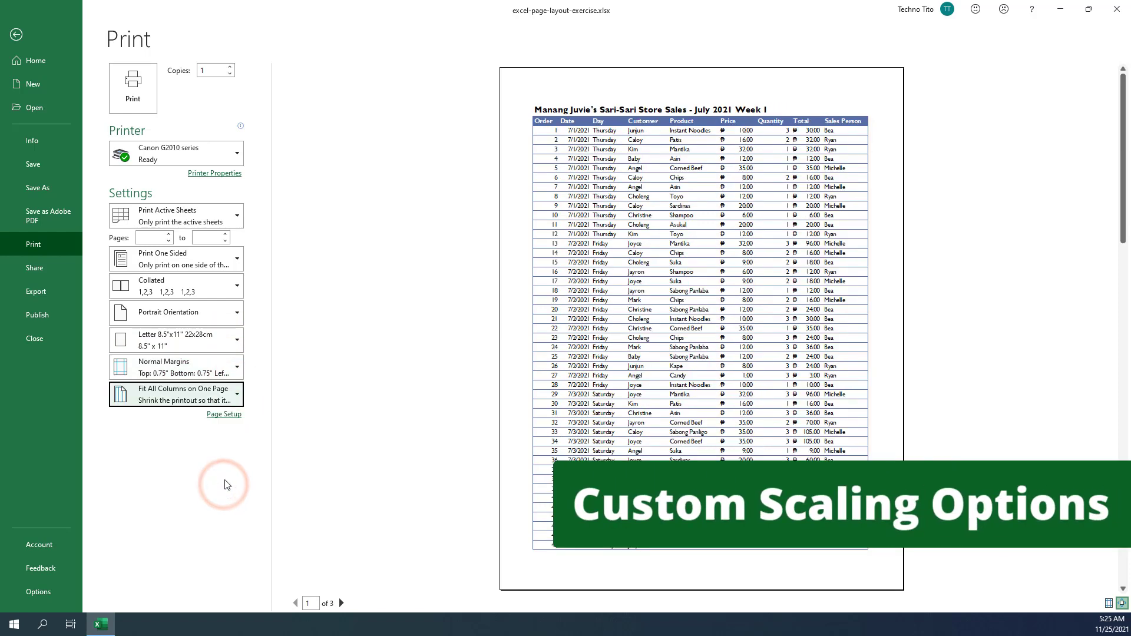
pyautogui.scroll(-2, 962, 234)
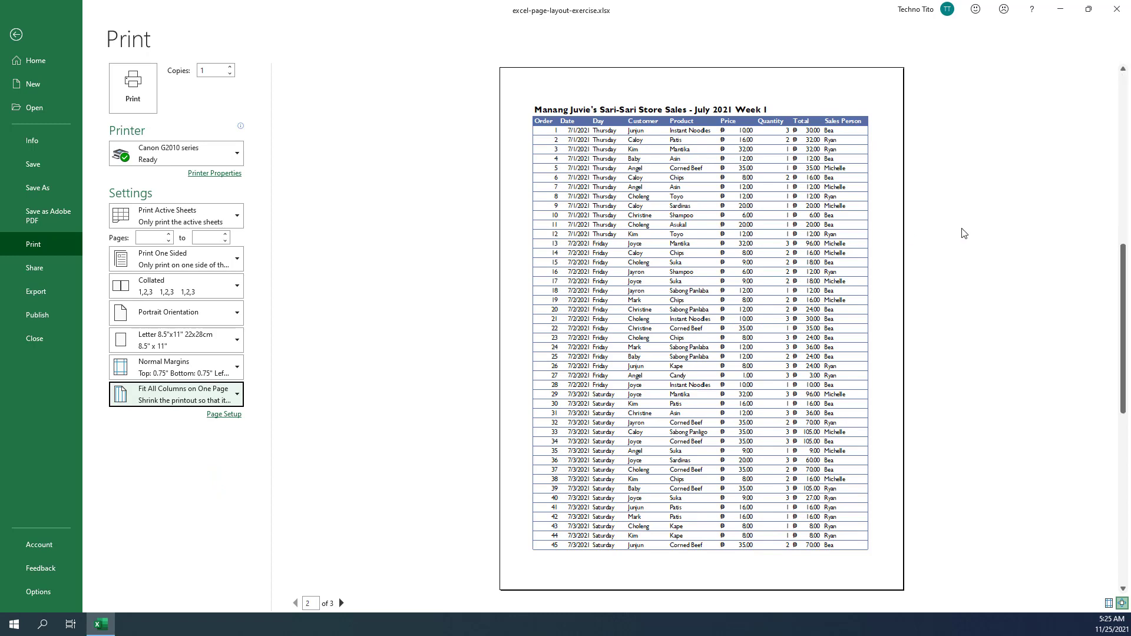
pyautogui.scroll(2, 959, 232)
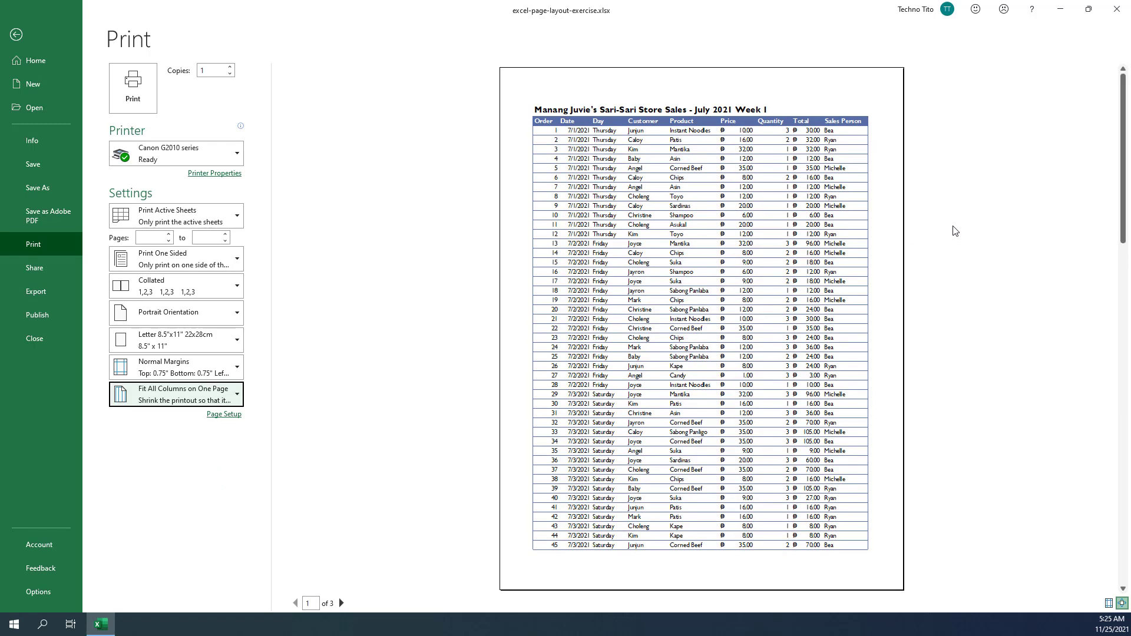
pyautogui.click(234, 414)
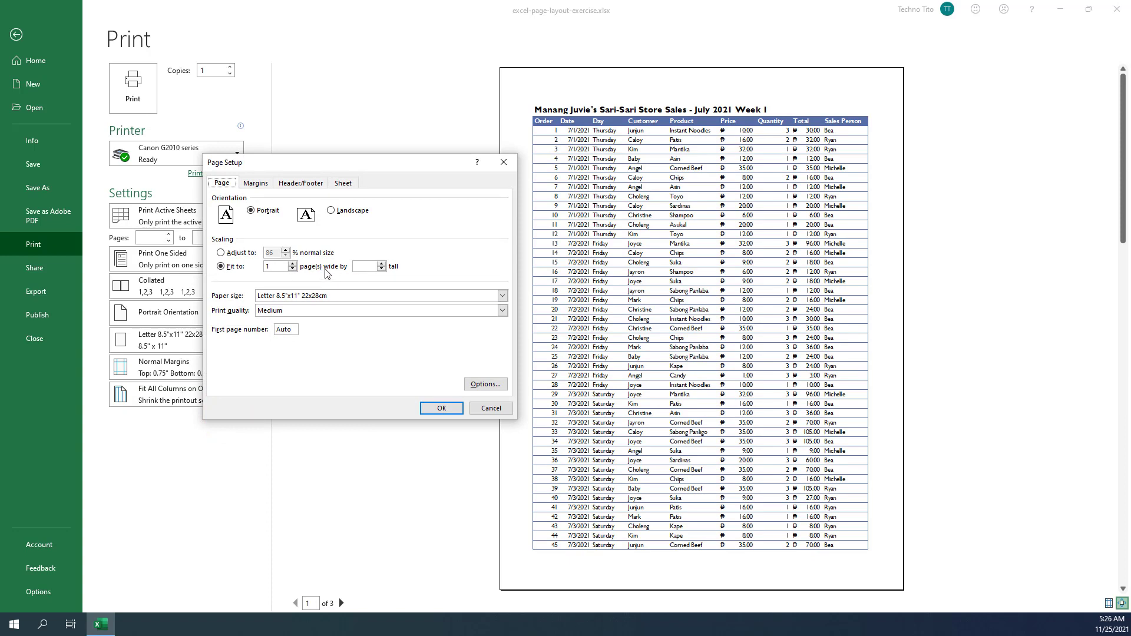
pyautogui.click(489, 408)
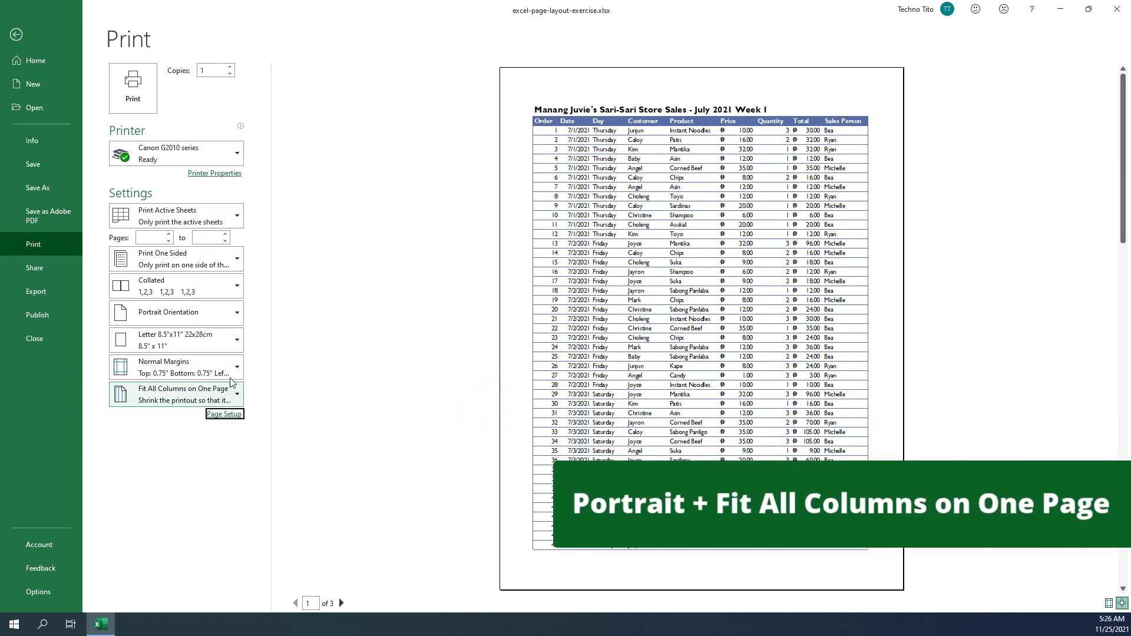
pyautogui.scroll(-5, 960, 263)
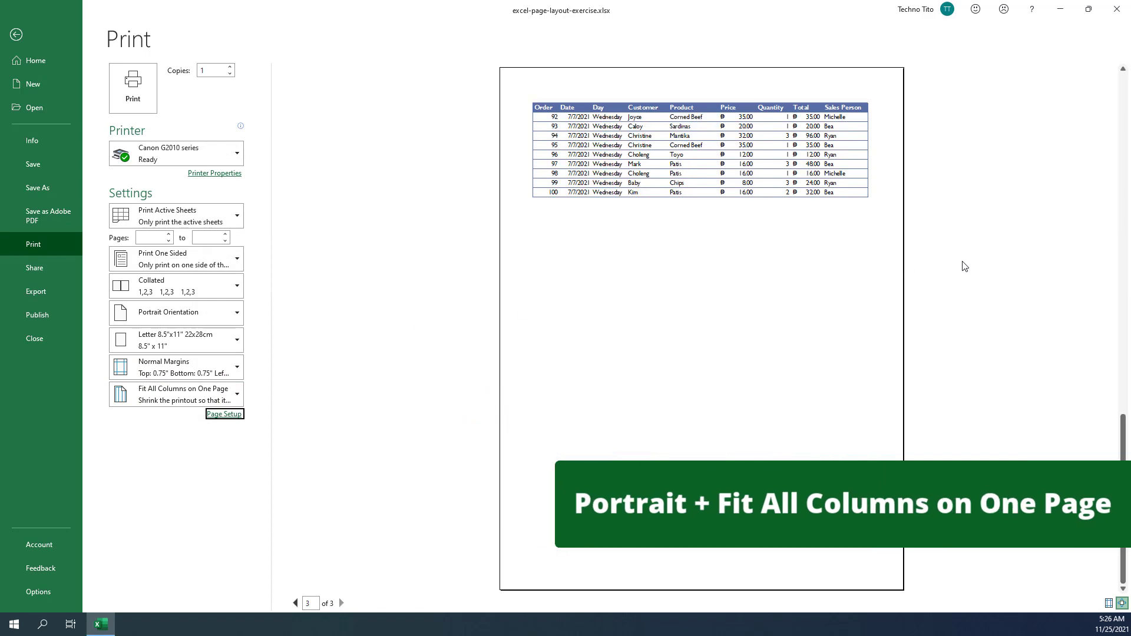
pyautogui.scroll(5, 942, 255)
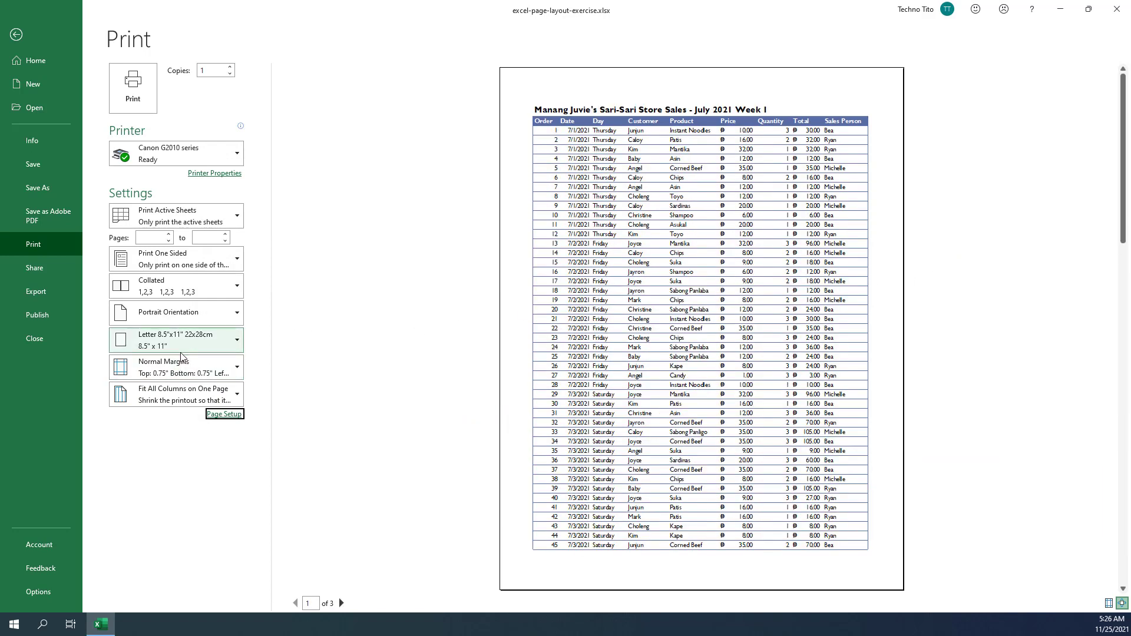
# Try landscape orientation in the preview, then switch back to portrait.
pyautogui.click(185, 321)
pyautogui.click(174, 368)
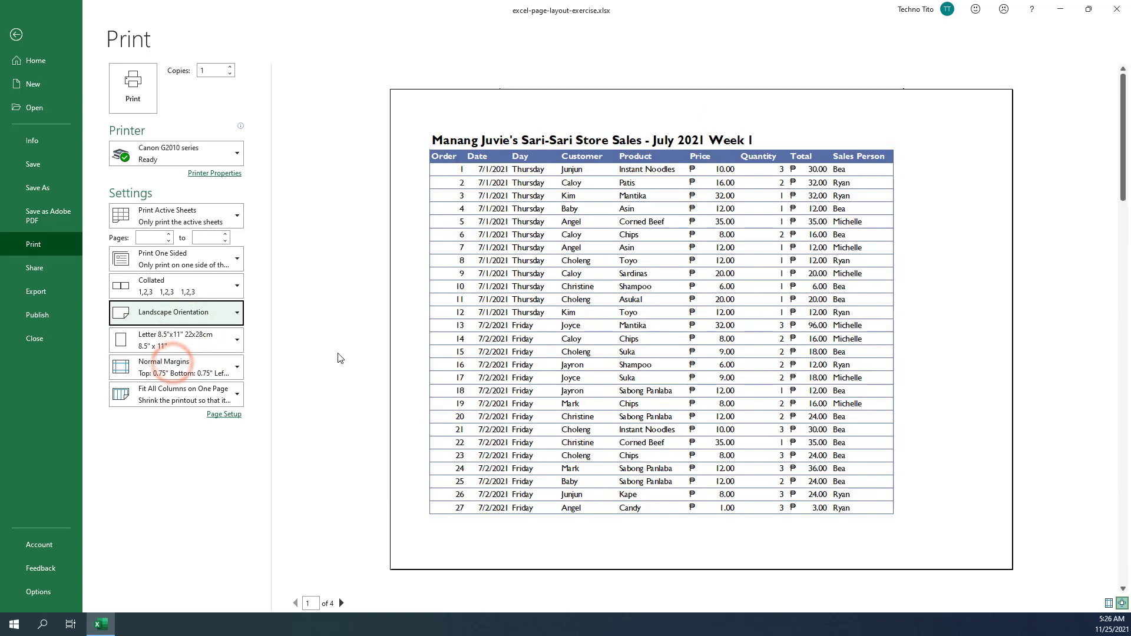
pyautogui.scroll(-5, 570, 315)
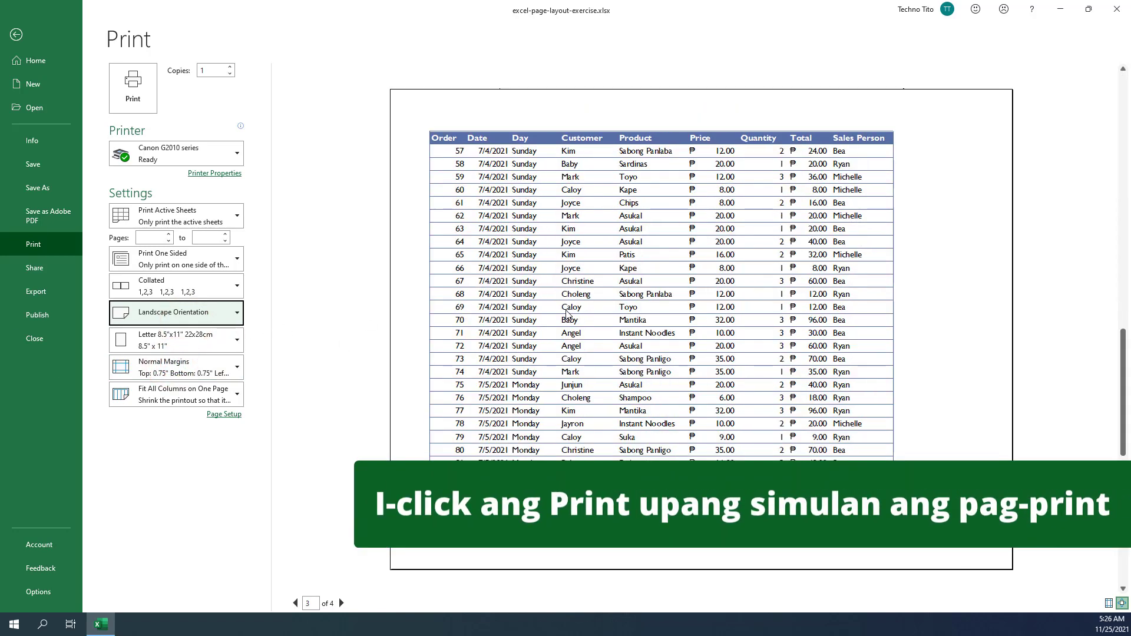
pyautogui.scroll(5, 530, 314)
pyautogui.click(224, 313)
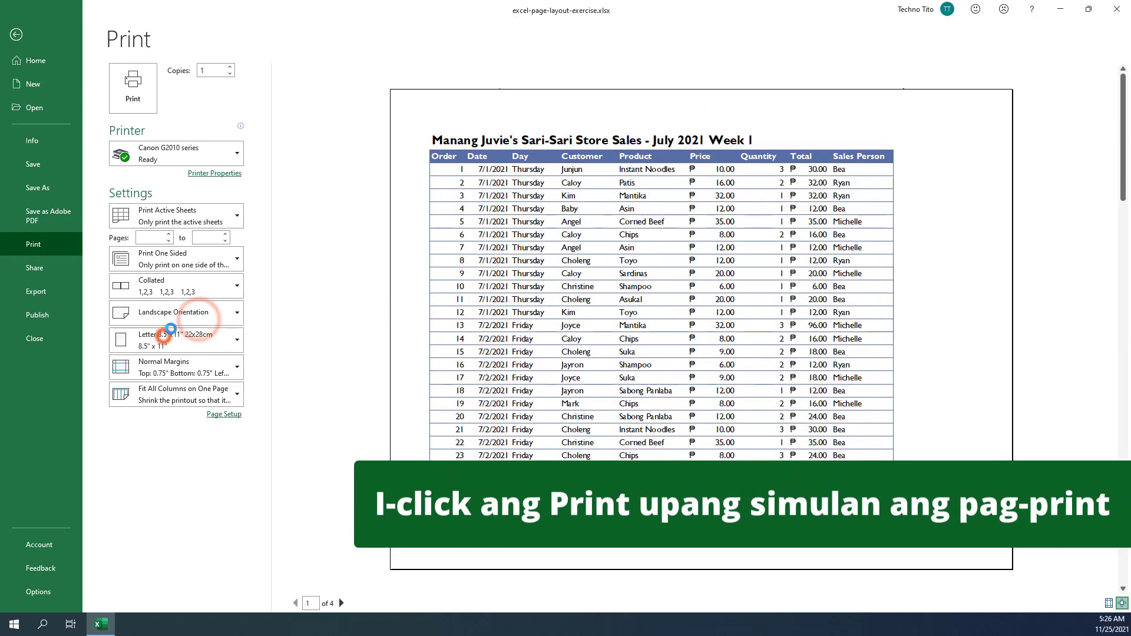
pyautogui.click(165, 341)
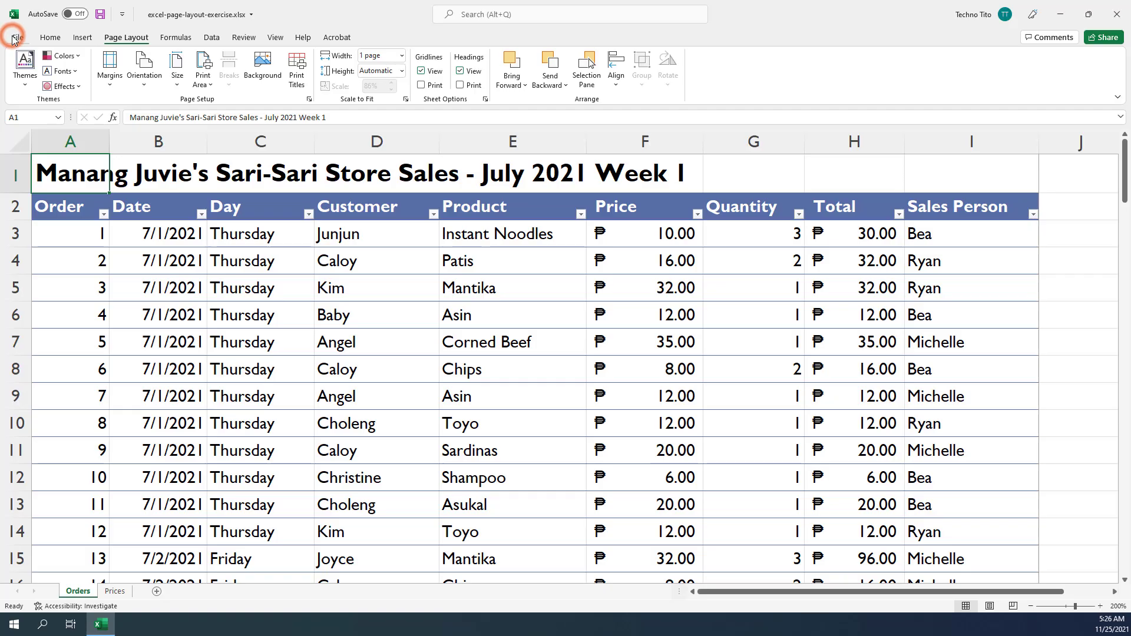
# Export the sheet via Create PDF/XPS as excel-page-layout-exercise.pdf on the Desktop.
pyautogui.click(16, 34)
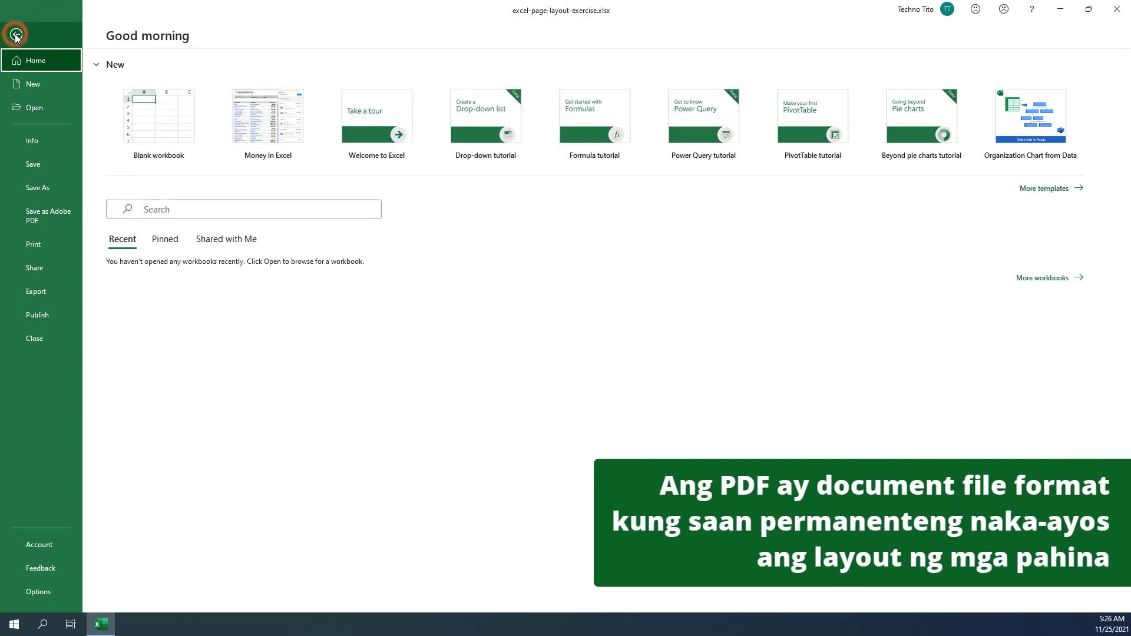
pyautogui.click(54, 299)
pyautogui.click(189, 126)
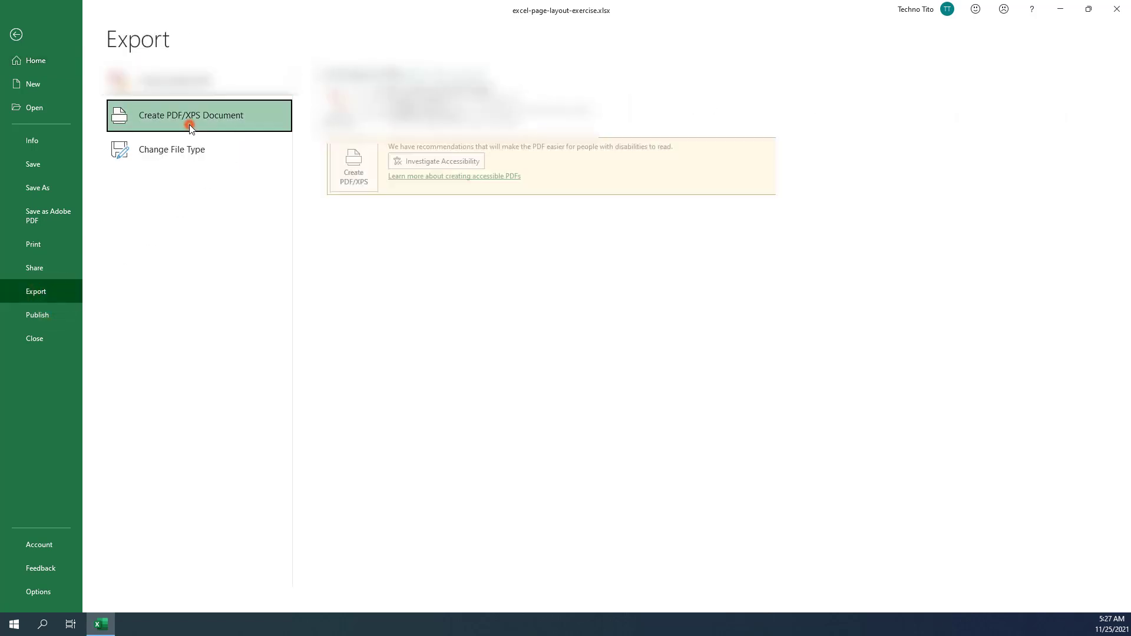
pyautogui.click(338, 177)
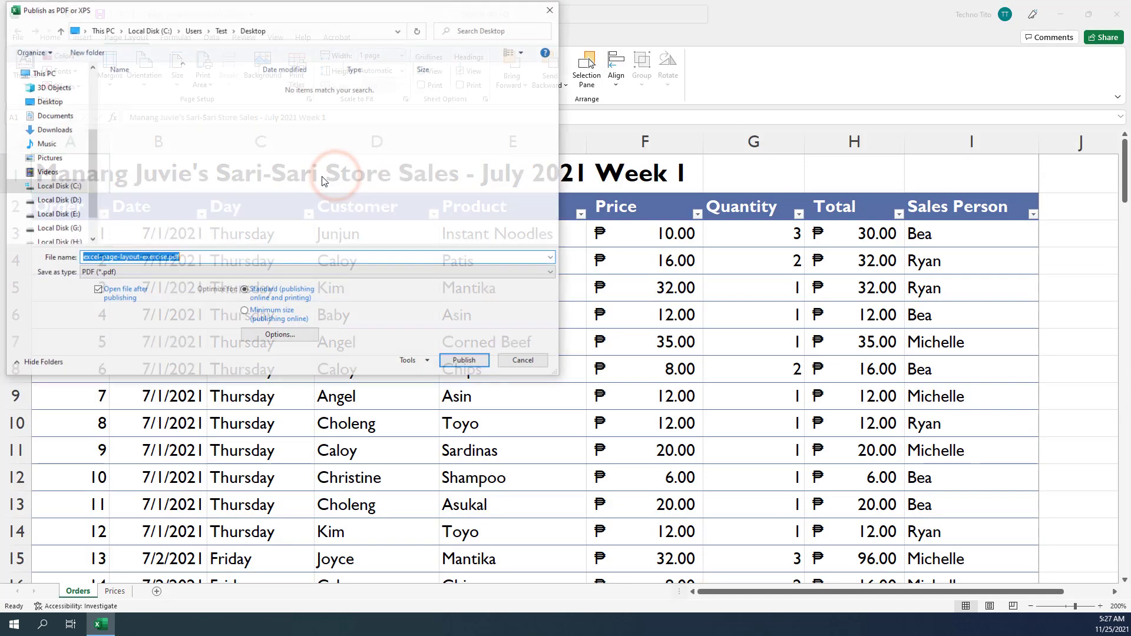
pyautogui.click(475, 362)
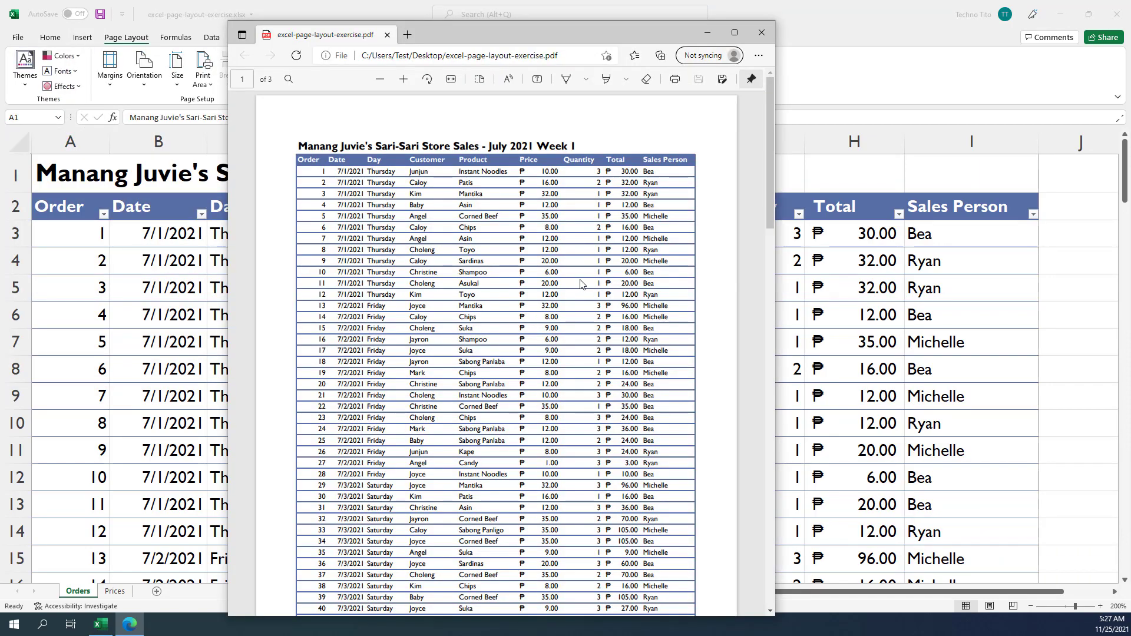
# Scroll the PDF in Edge down to page 3, then close the viewer window.
pyautogui.scroll(-10, 580, 285)
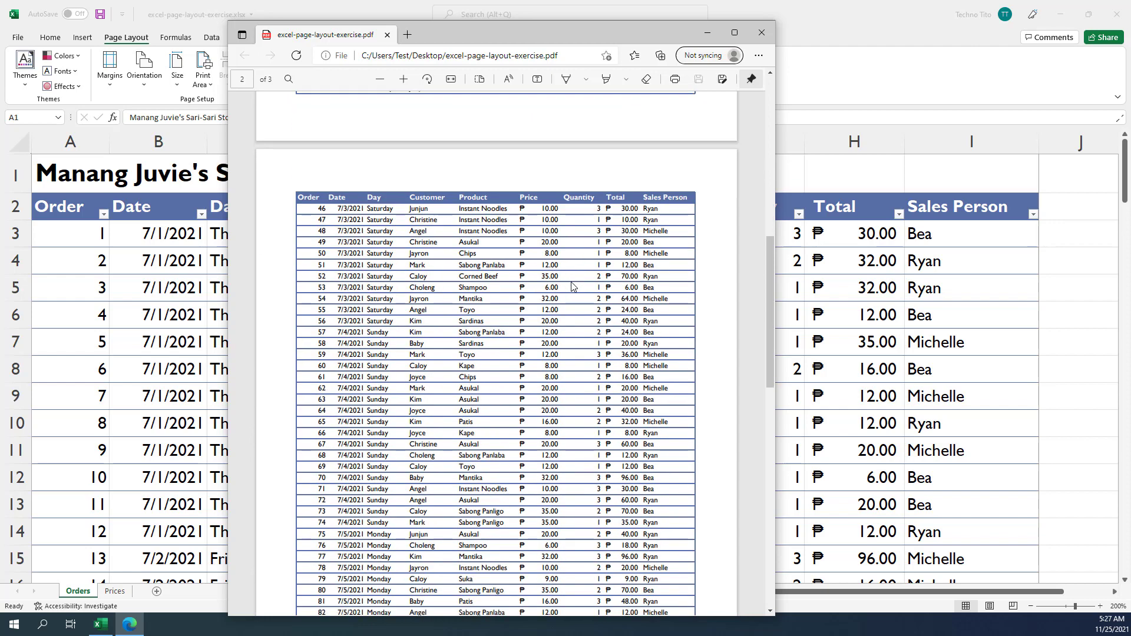
pyautogui.scroll(-8, 571, 286)
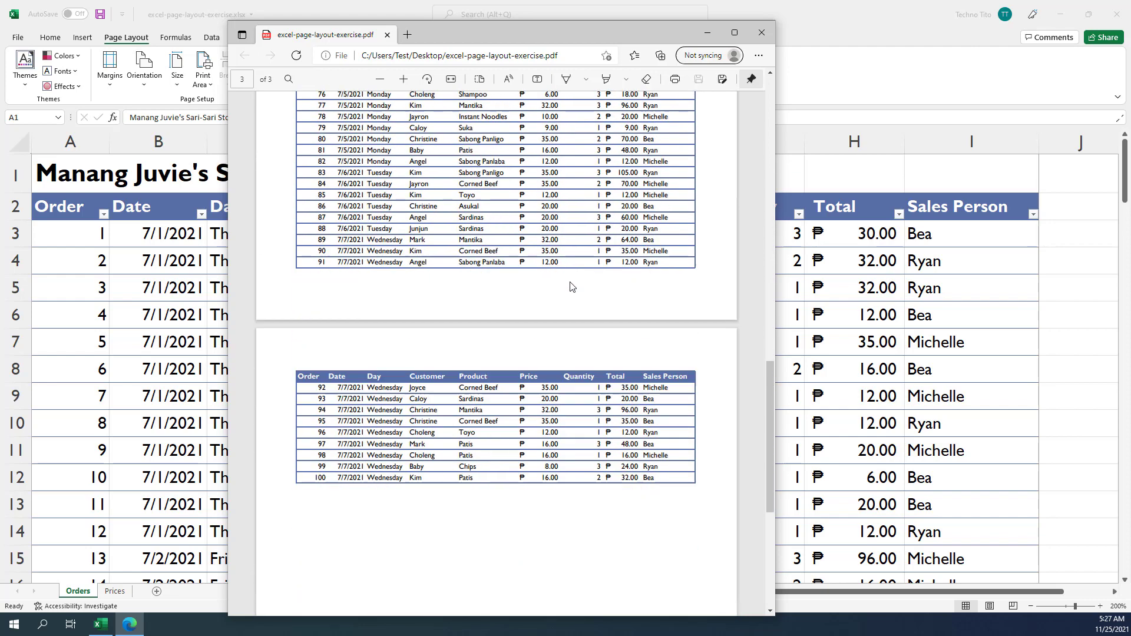
pyautogui.scroll(-4, 571, 287)
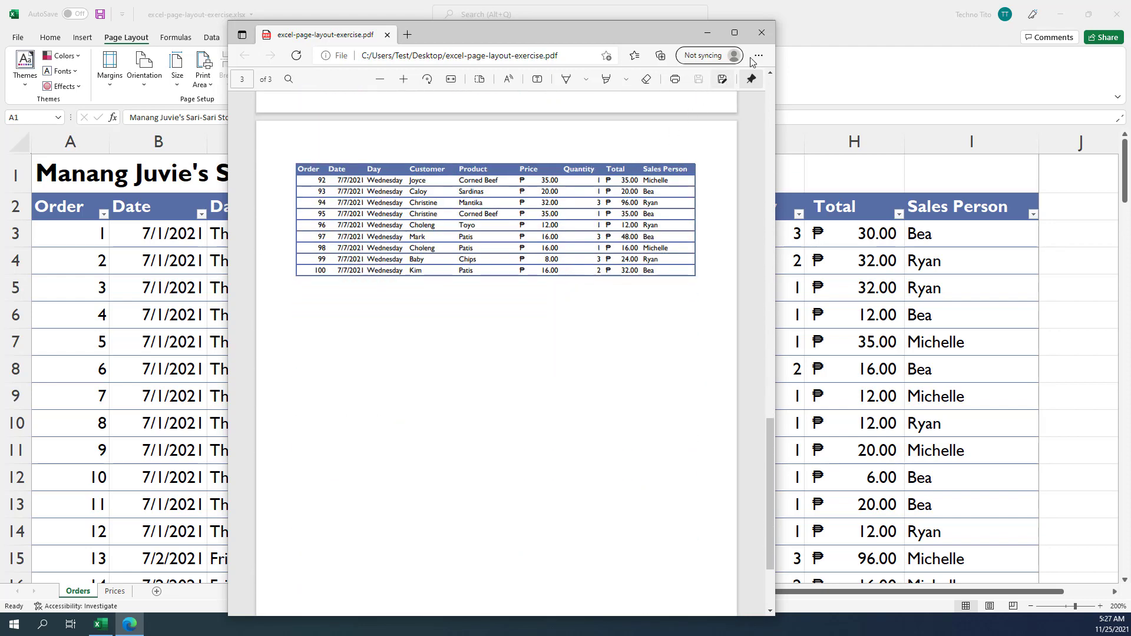
pyautogui.click(764, 39)
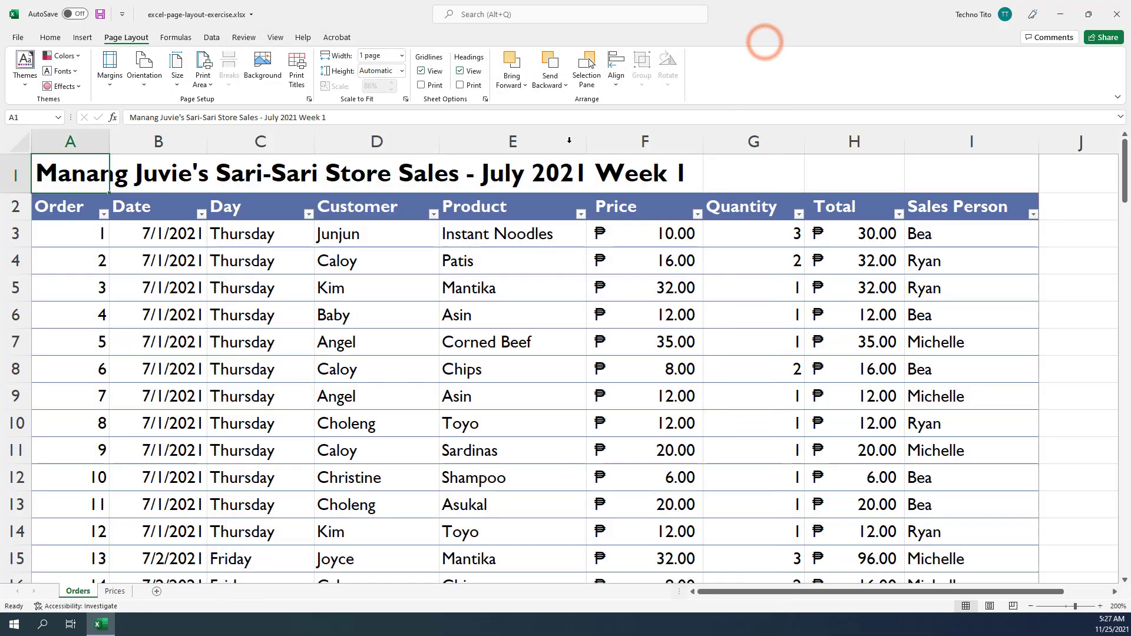